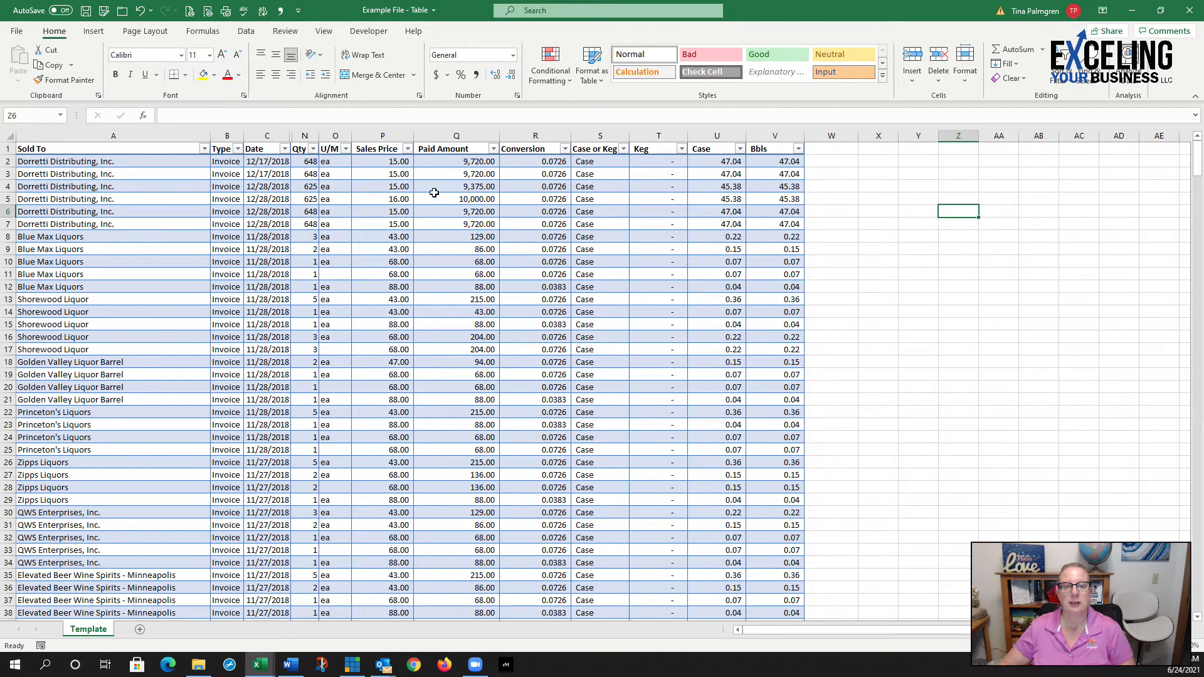
- Turn on the total row for the invoice table
left_click(476, 349)
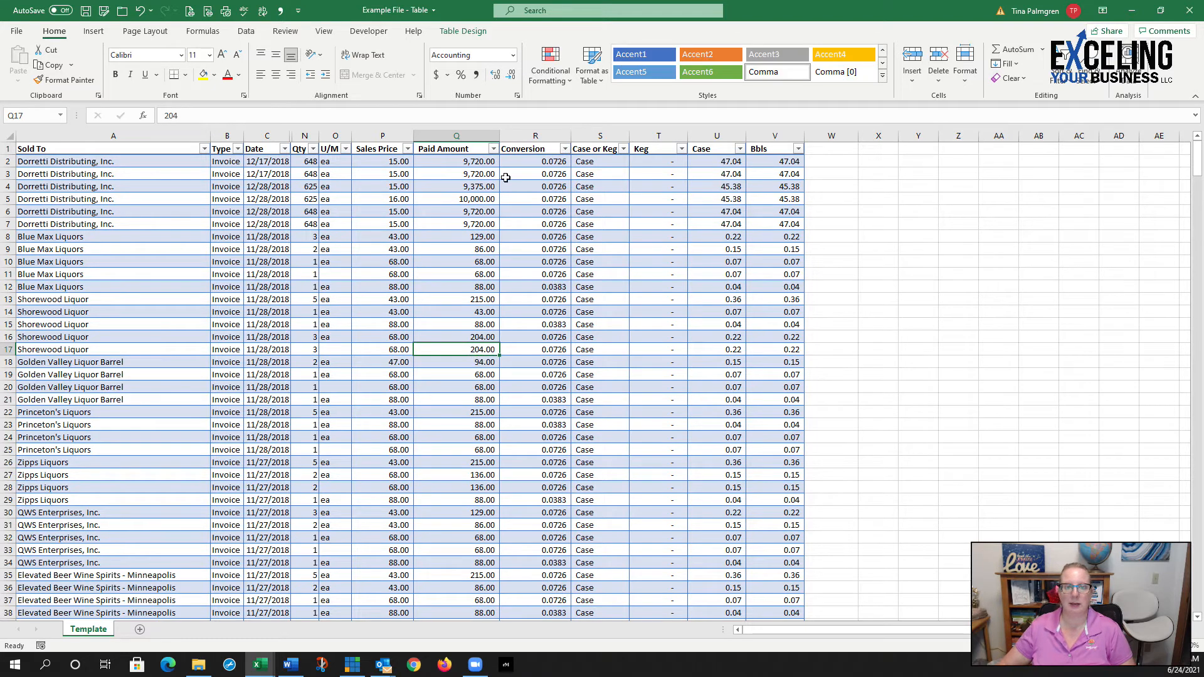
left_click(463, 33)
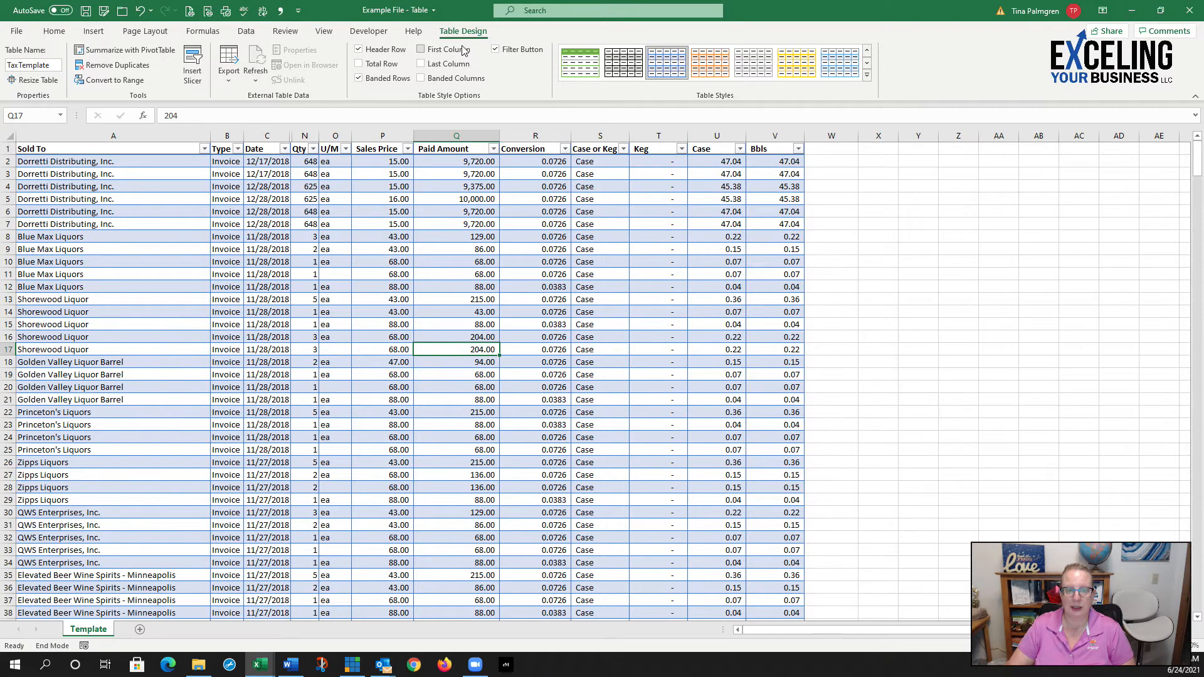
key("ctrl+Down")
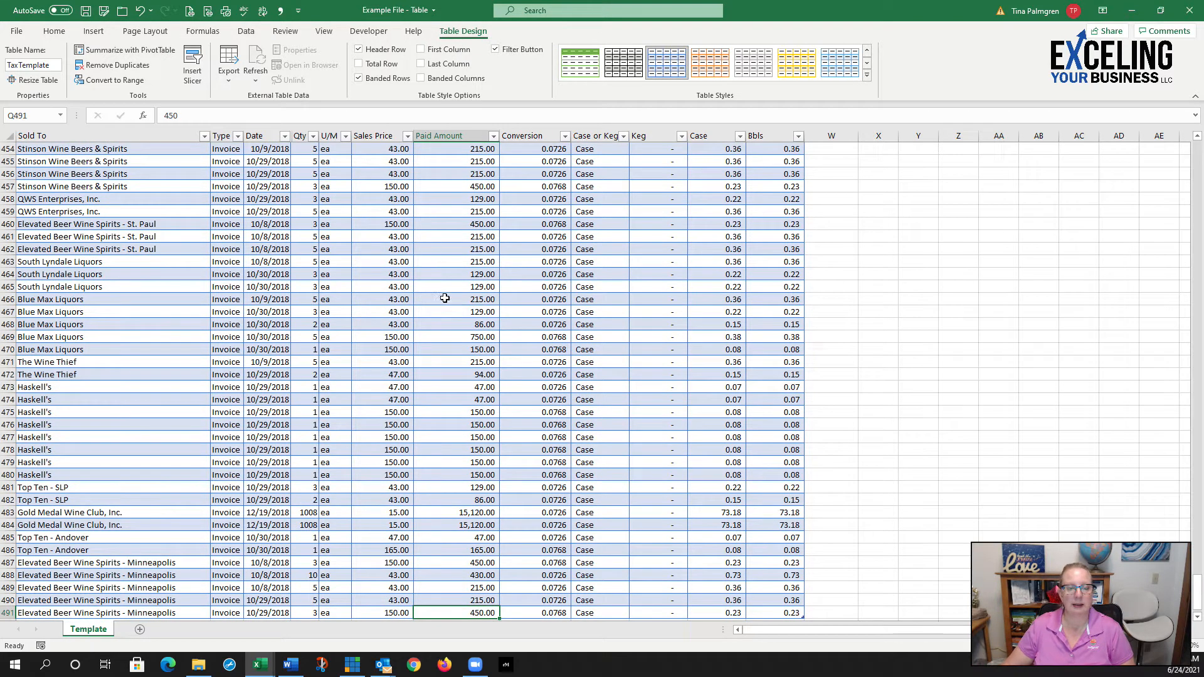
scroll(479, 334, "down", 4)
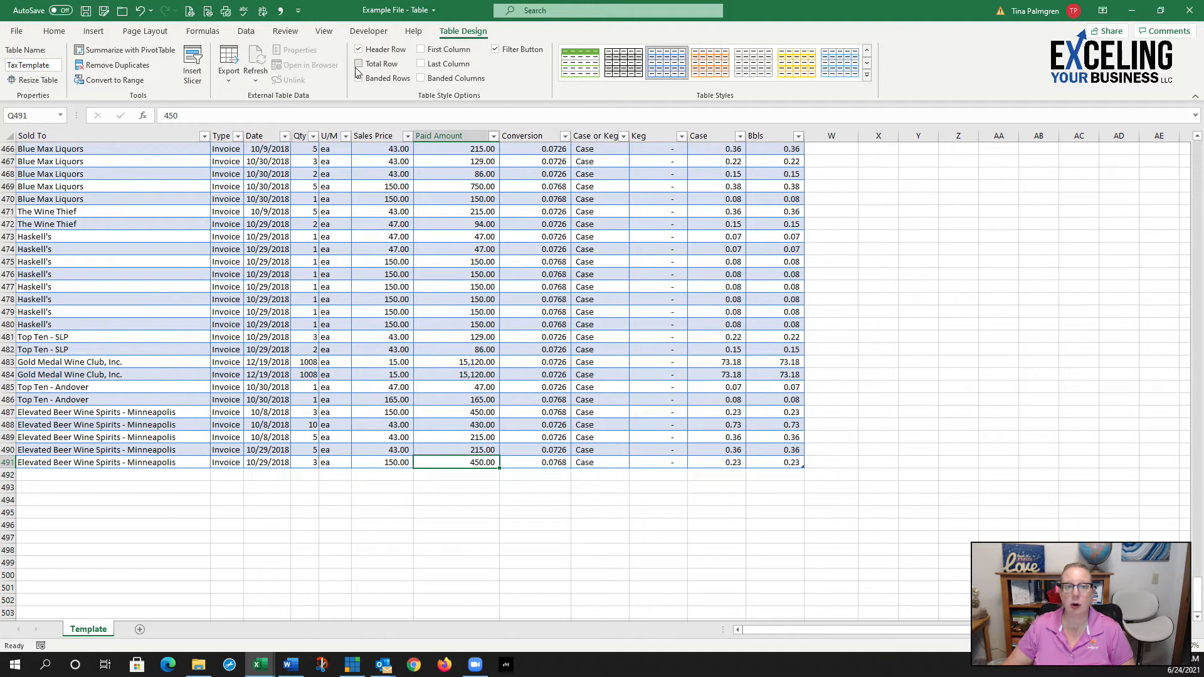
left_click(360, 65)
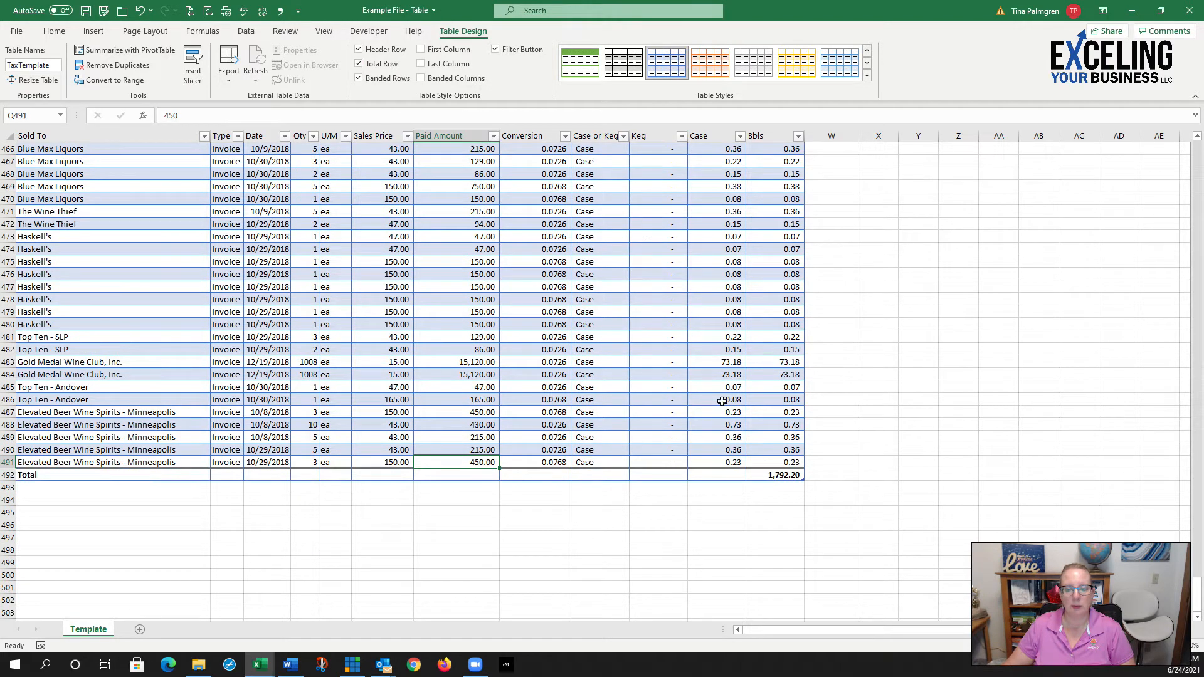
- Set the Bbls total to Sum and fill it across the total row back to Qty, auto-fitting the Qty column
left_click(782, 475)
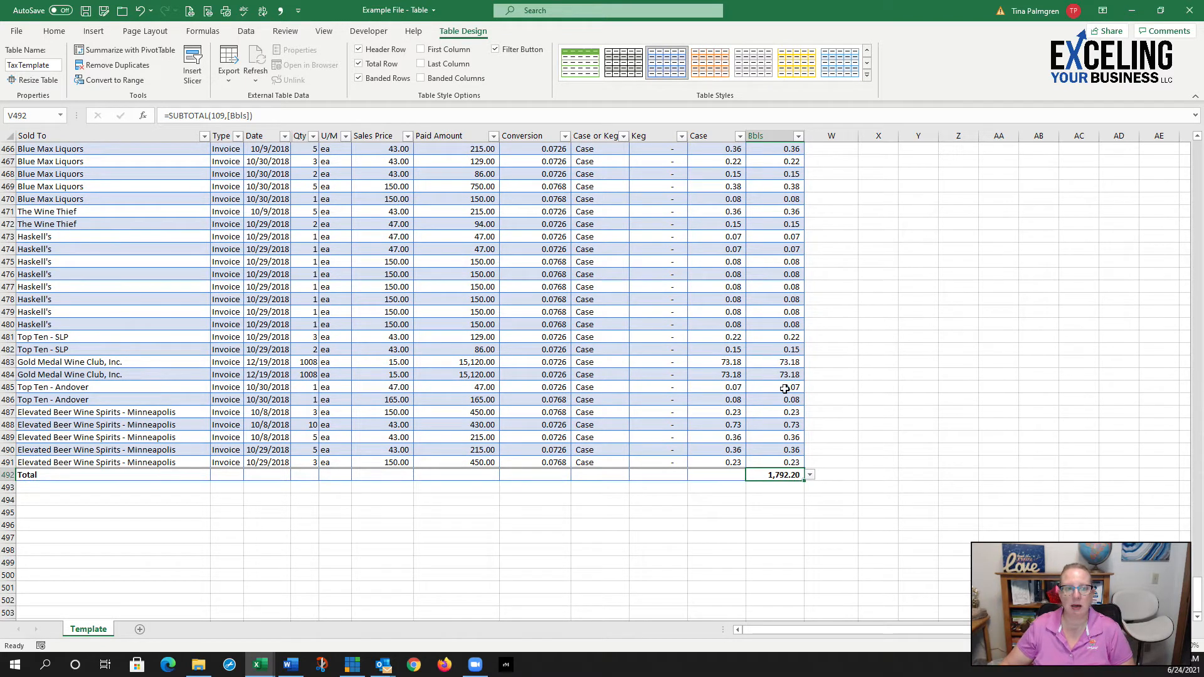
left_click(811, 476)
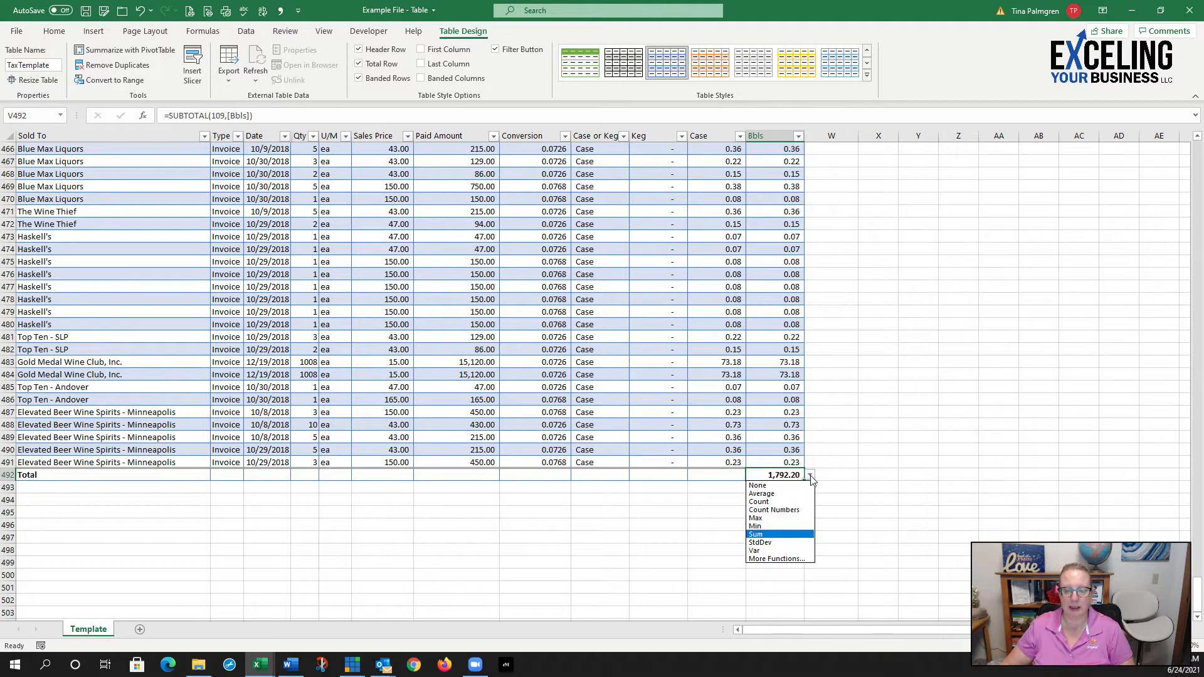
left_click(789, 535)
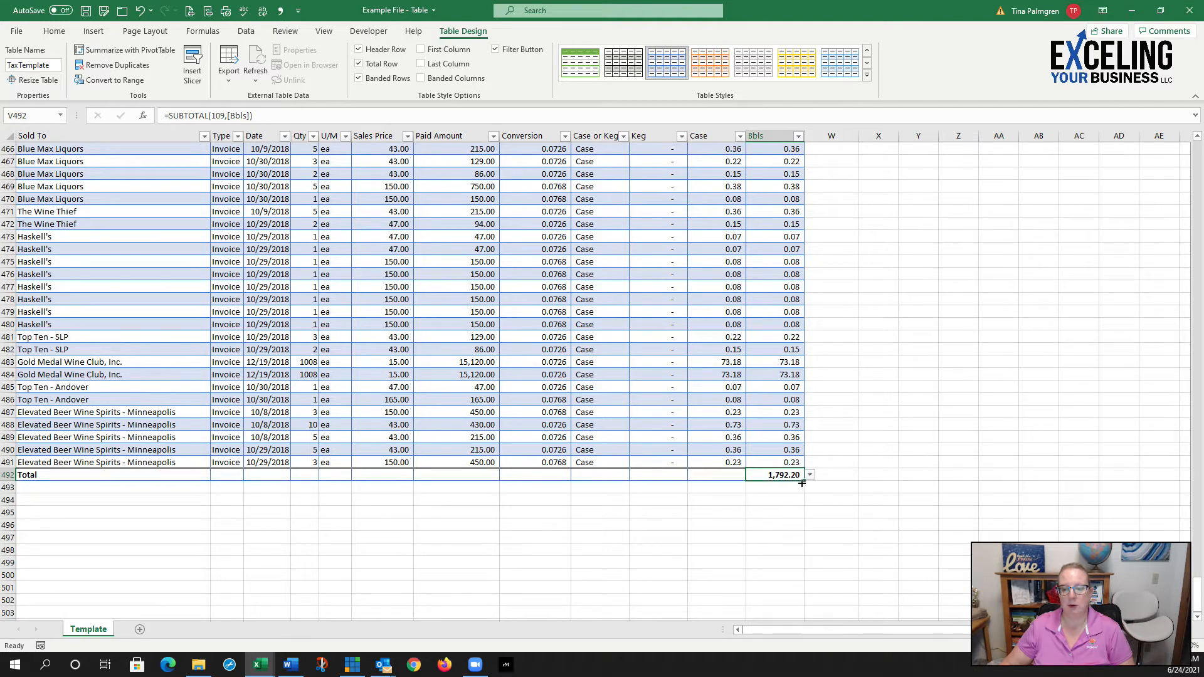
left_click_drag(802, 483, 288, 477)
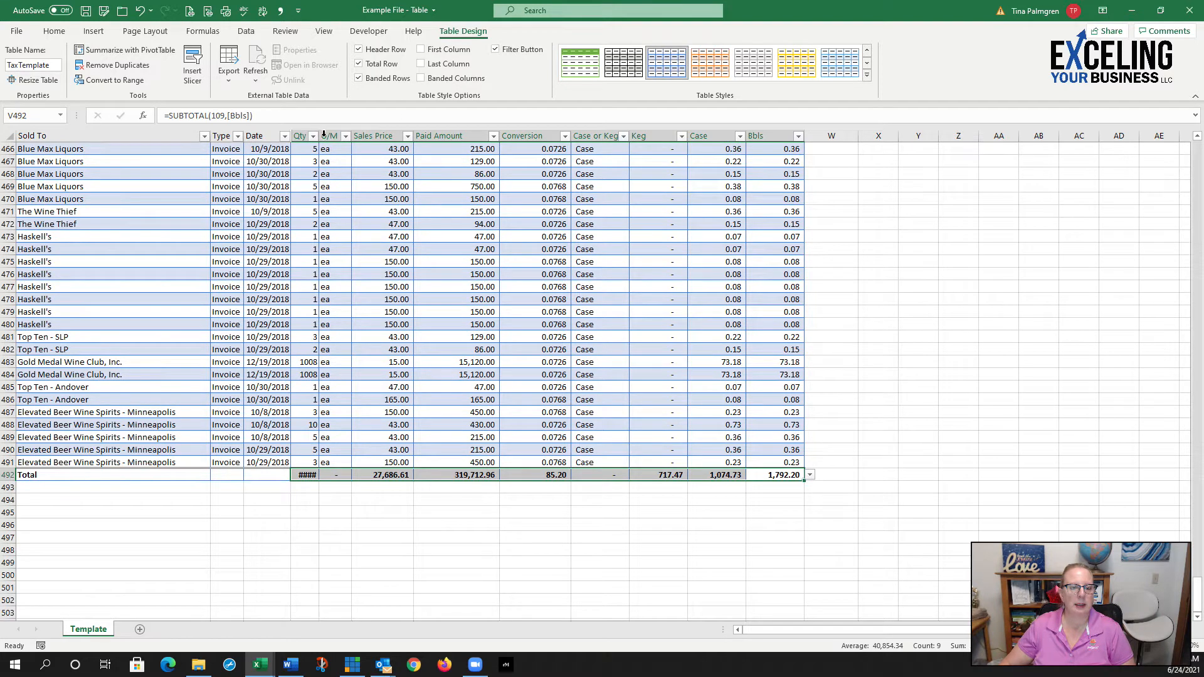
double_click(319, 135)
- Clear the total row cells under U/M, Conversion and Case or Keg
left_click(346, 476)
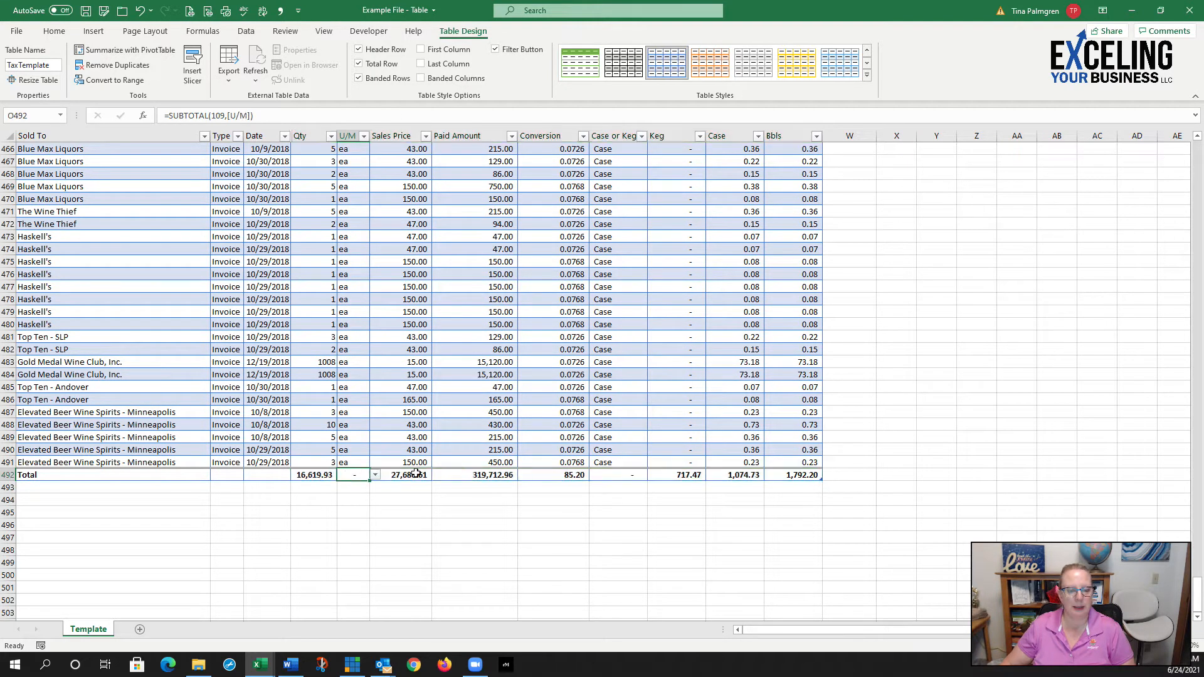
key("Delete")
key("Right")
key("Right")
key("Right")
key("Delete")
key("Right")
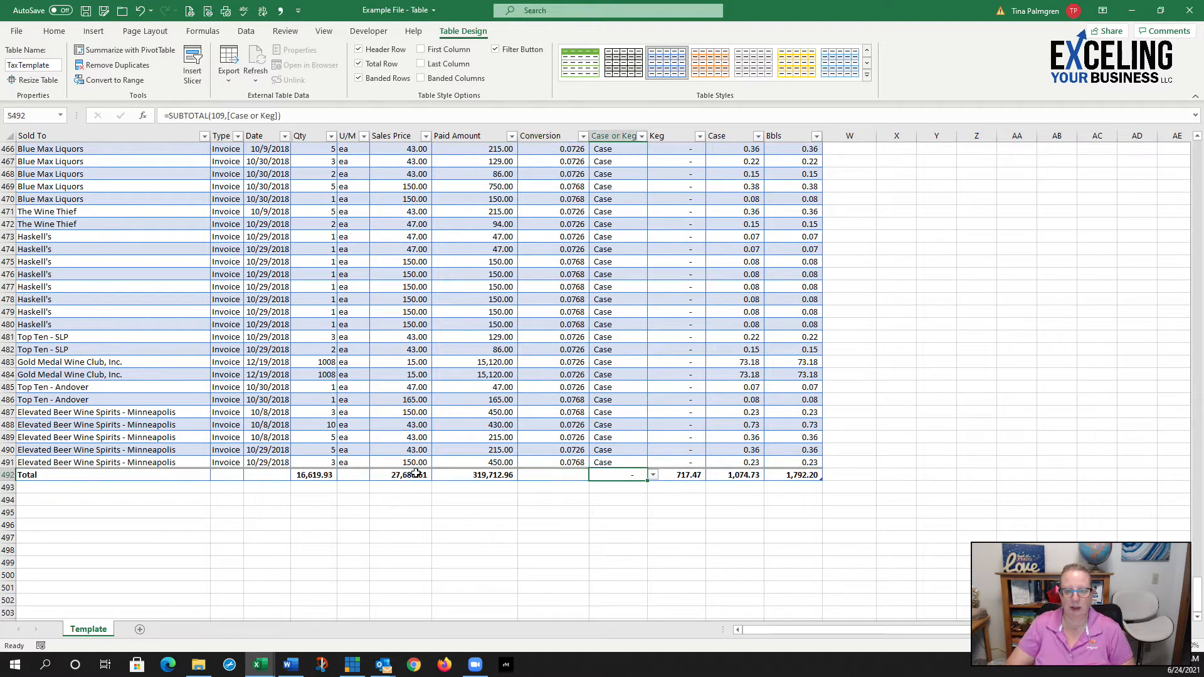
key("Delete")
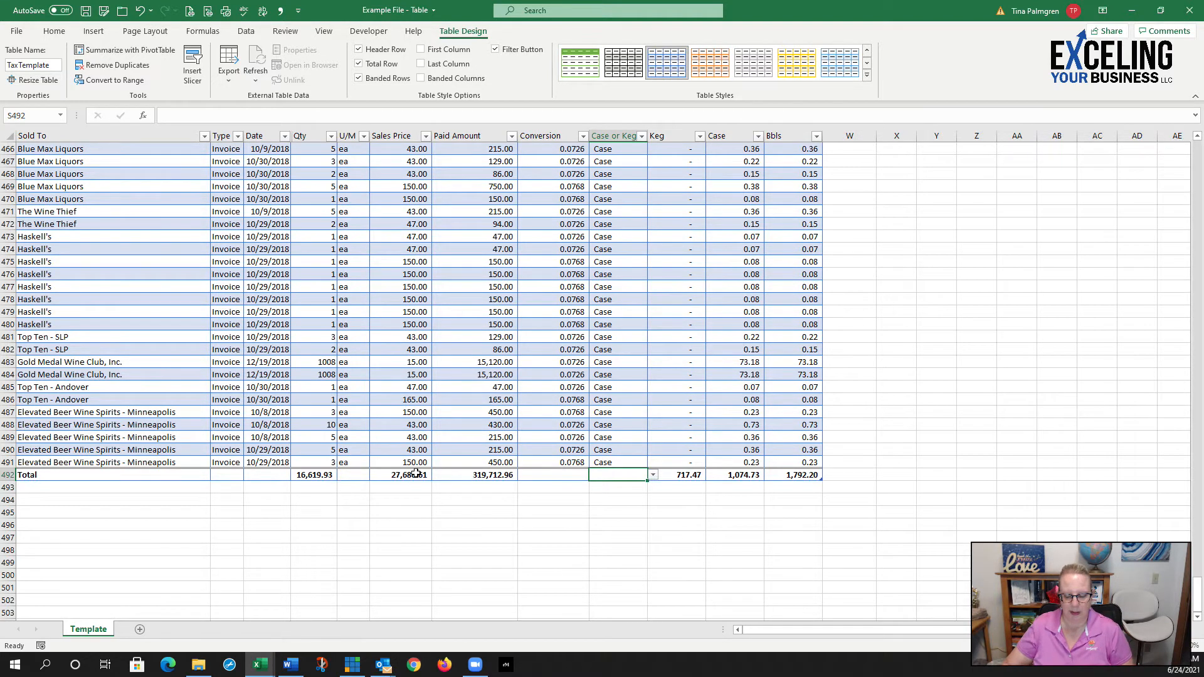
- Add a new table column headed "Test" in W1, directly after the Bbls column
key("ctrl+Home")
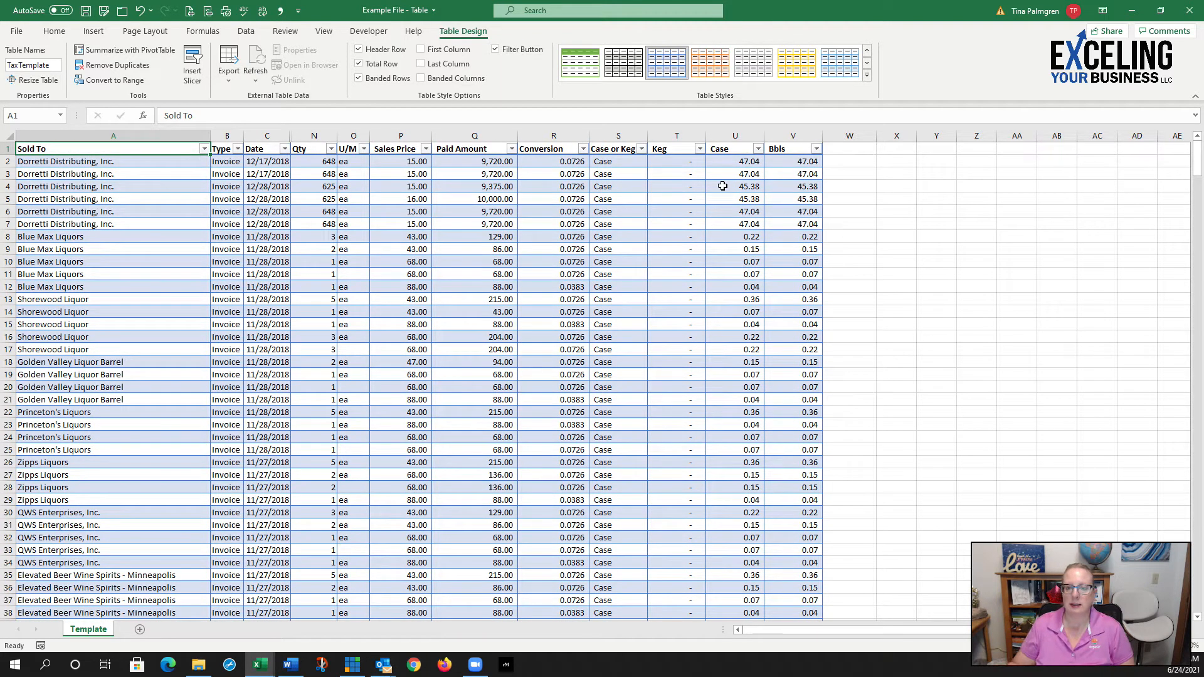
left_click(843, 153)
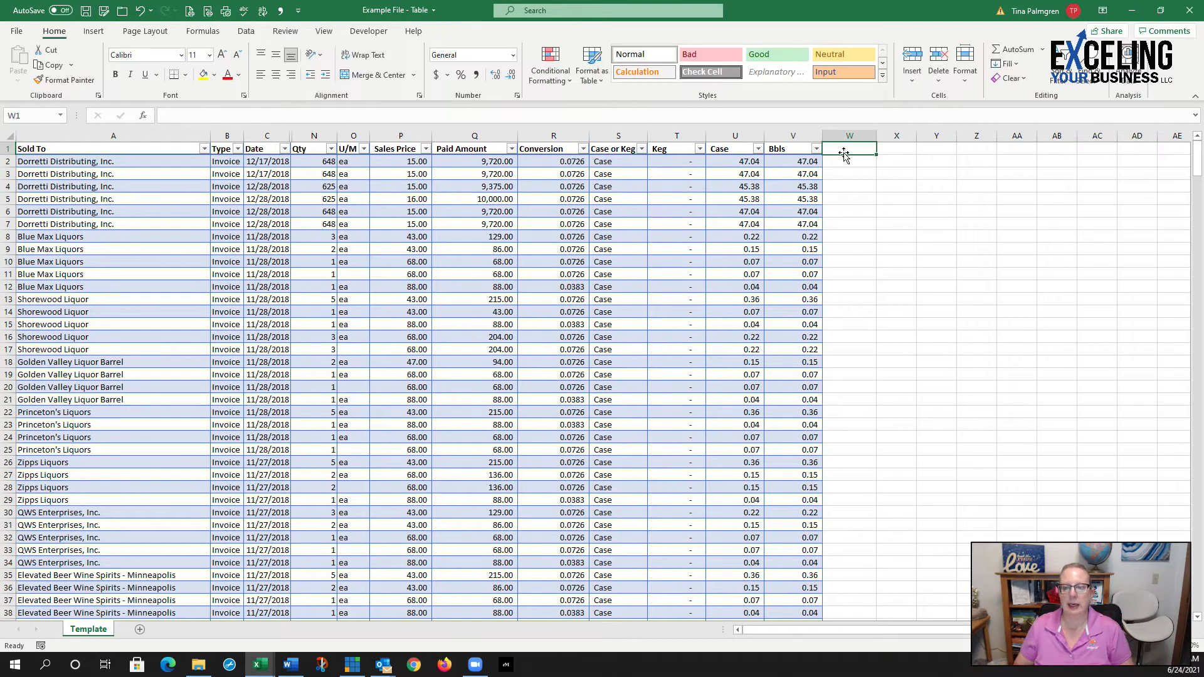
type("Te")
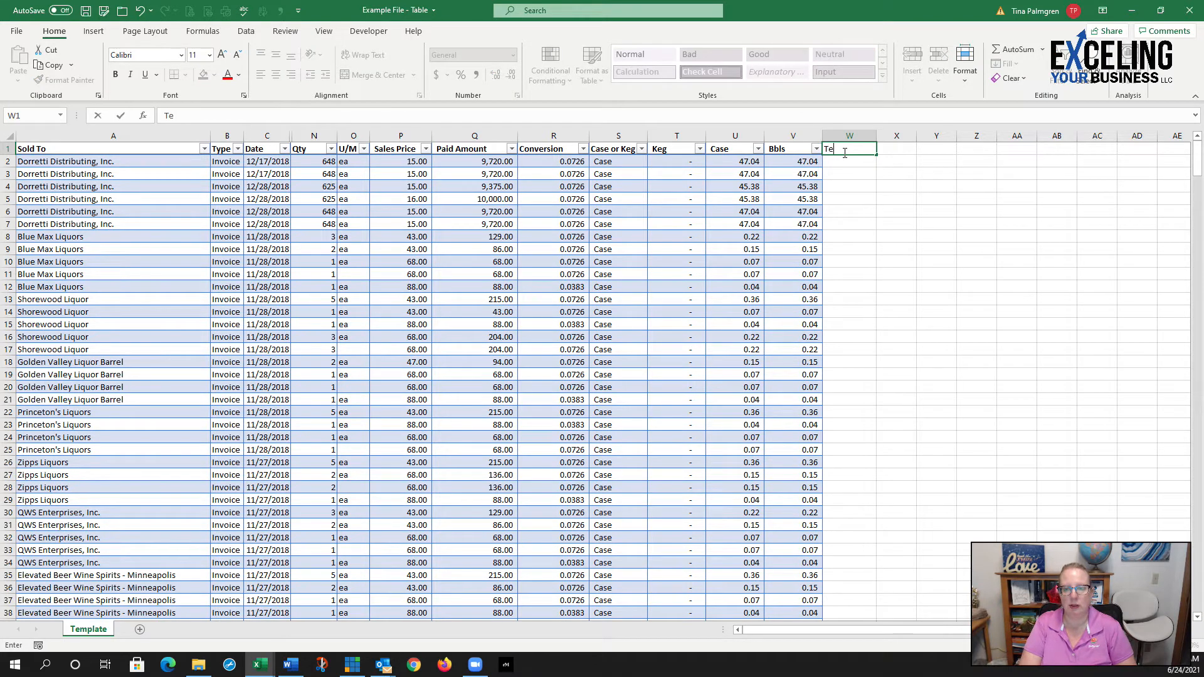
type("st")
key("Return")
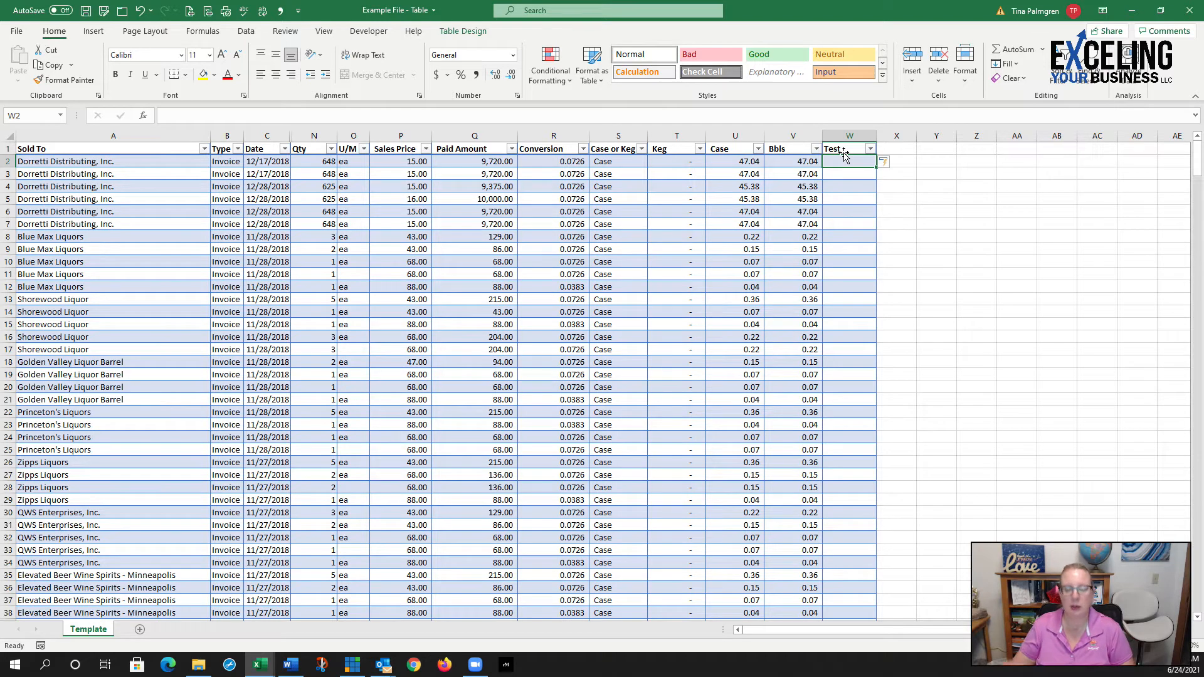
type("=")
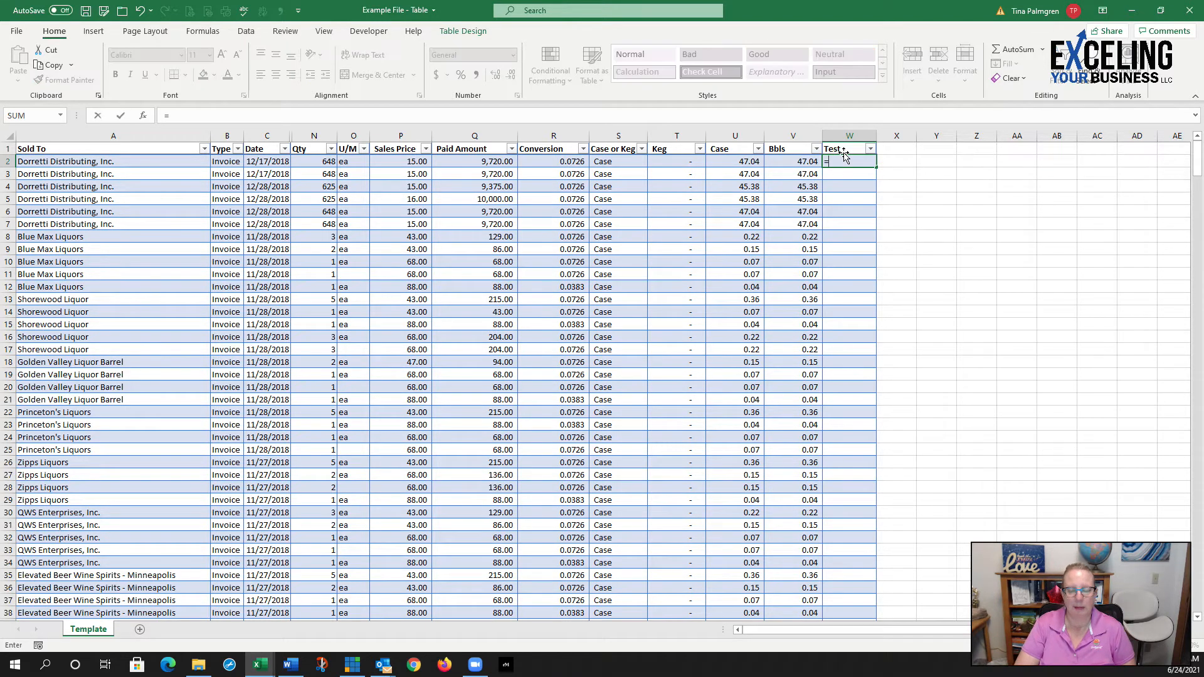
left_click(796, 162)
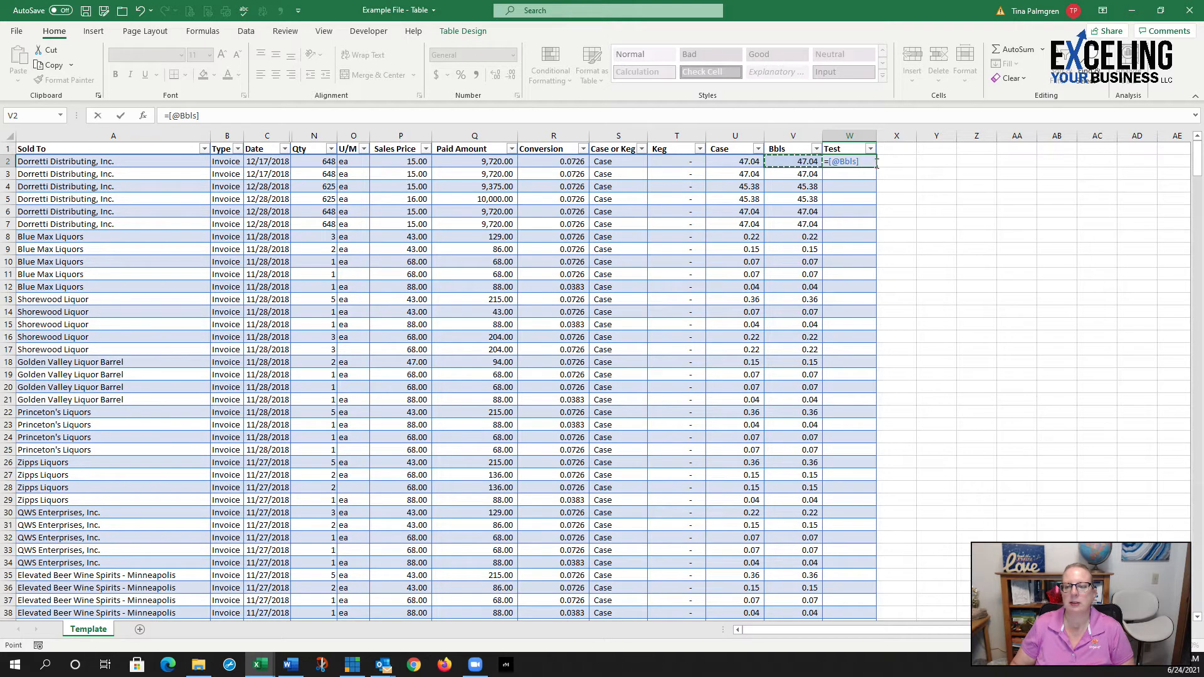
key("Return")
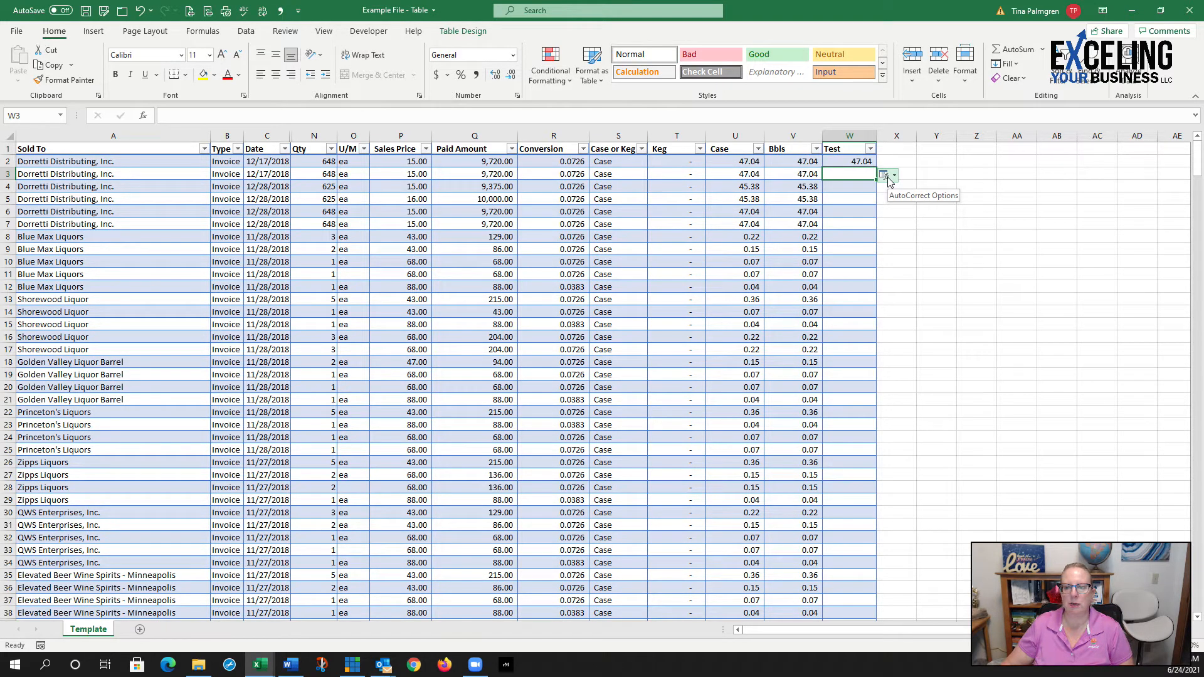
left_click(888, 179)
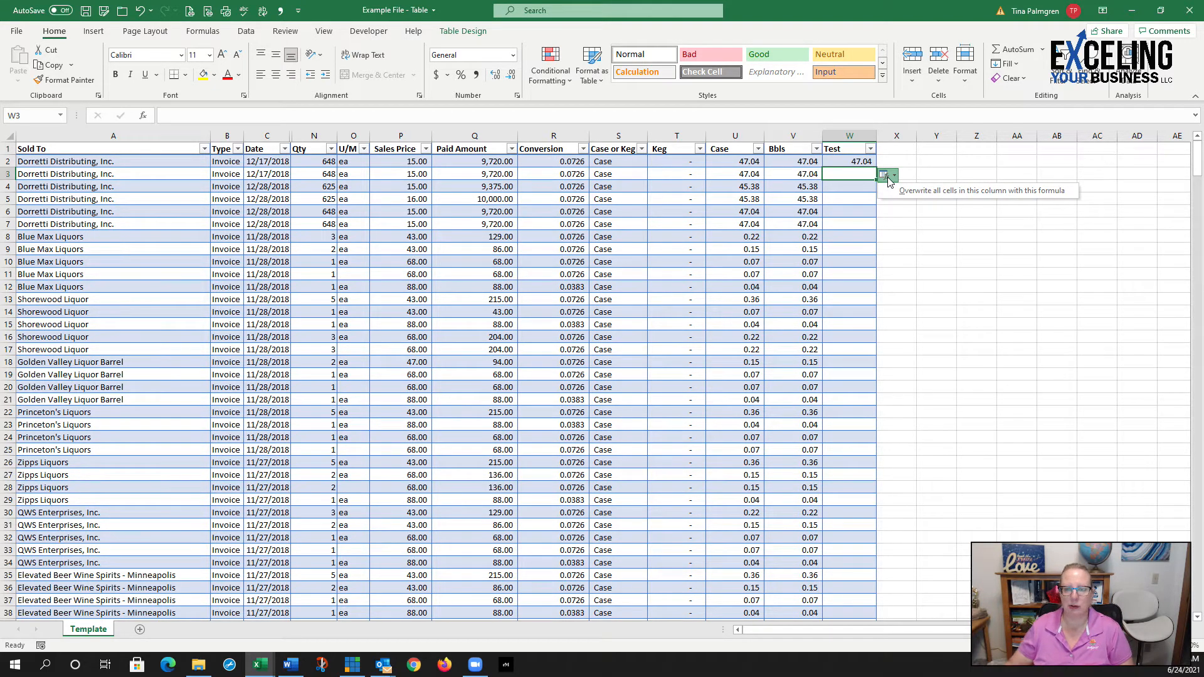
left_click(906, 192)
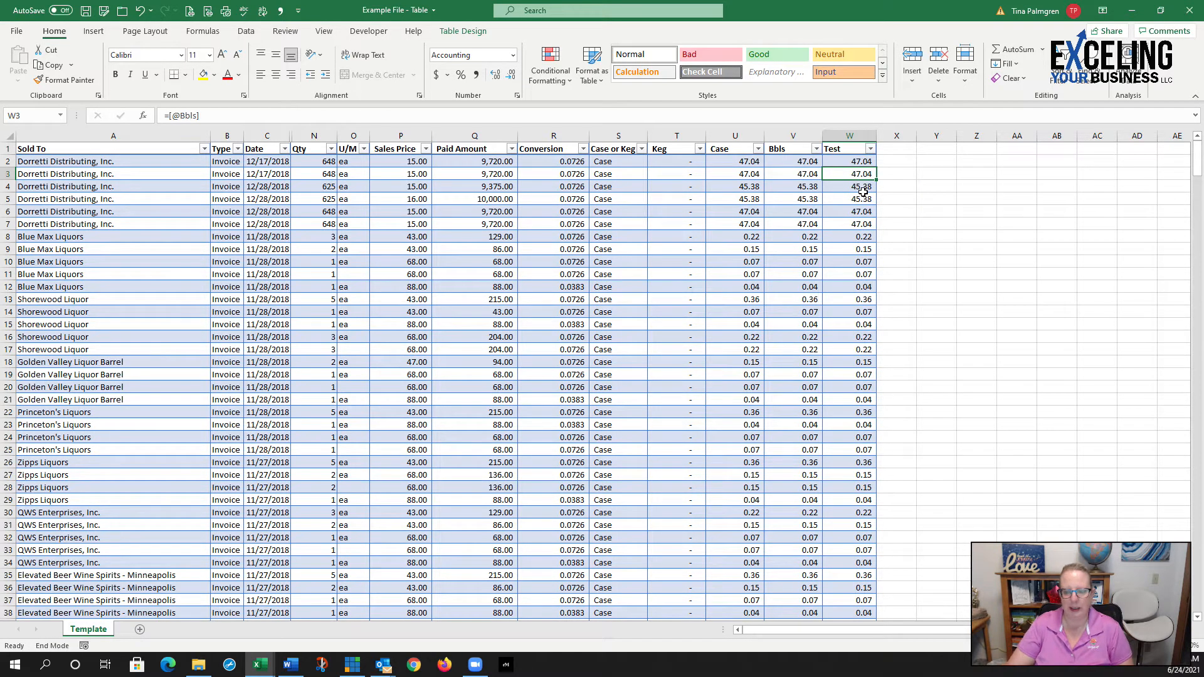
- Set the Test column's total row cell to the Sum function
key("ctrl+Down")
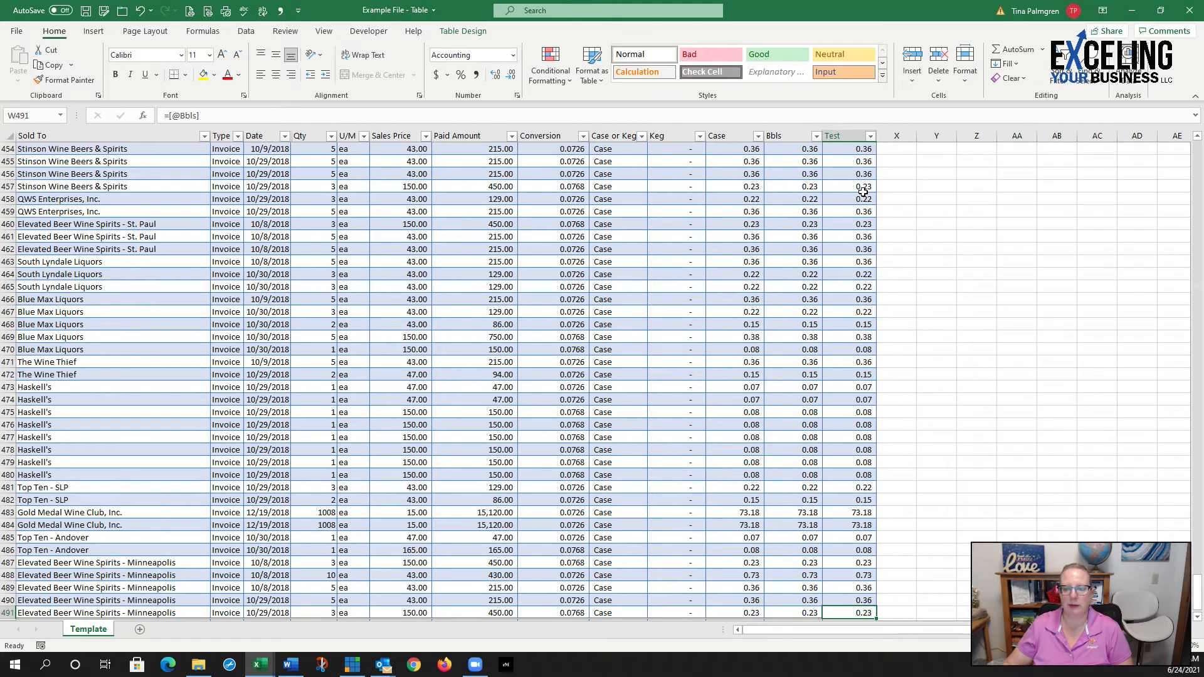
scroll(853, 282, "down", 6)
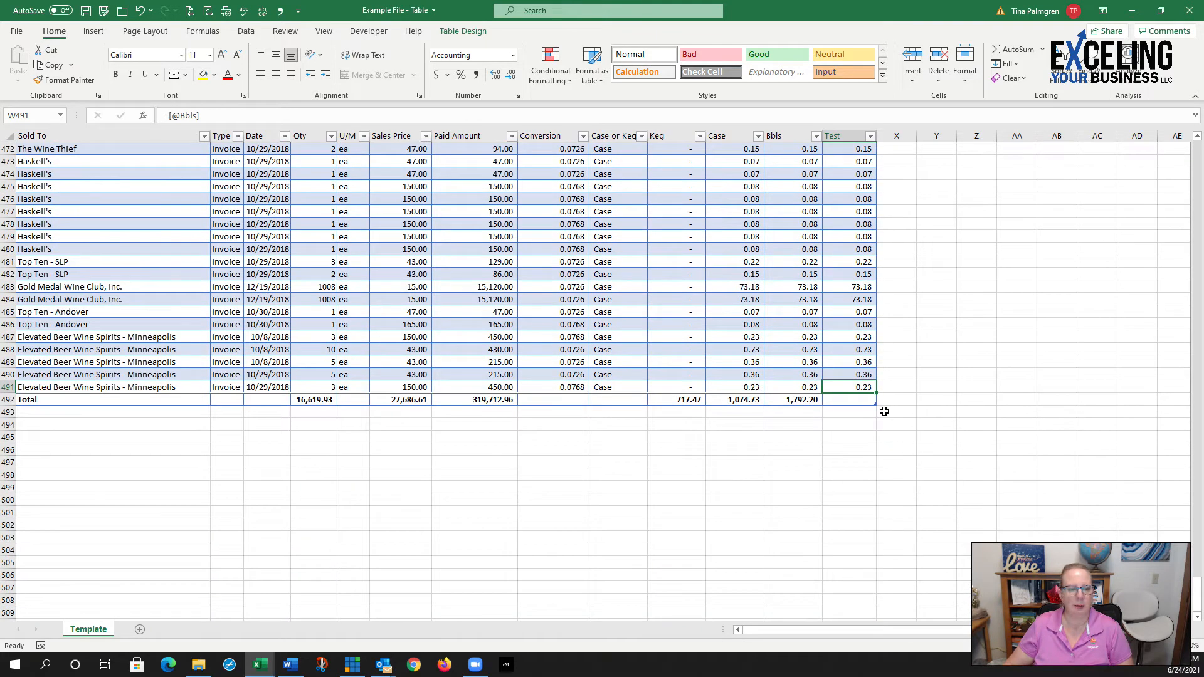
left_click(858, 399)
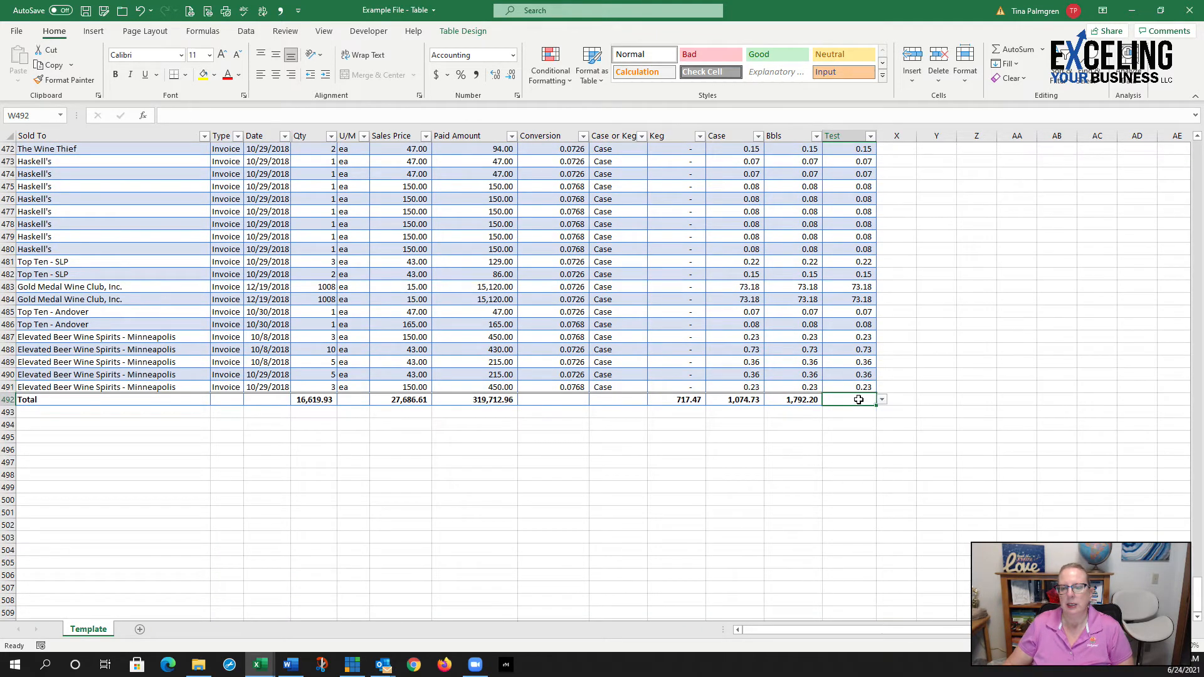
left_click(881, 400)
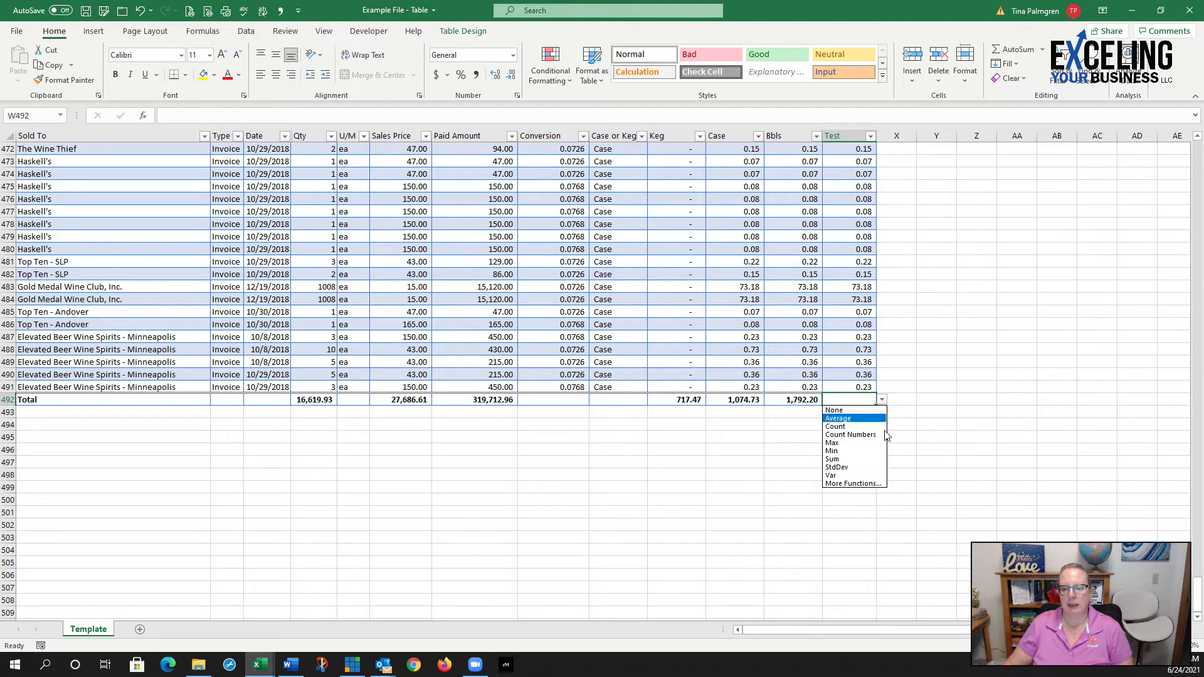
left_click(847, 459)
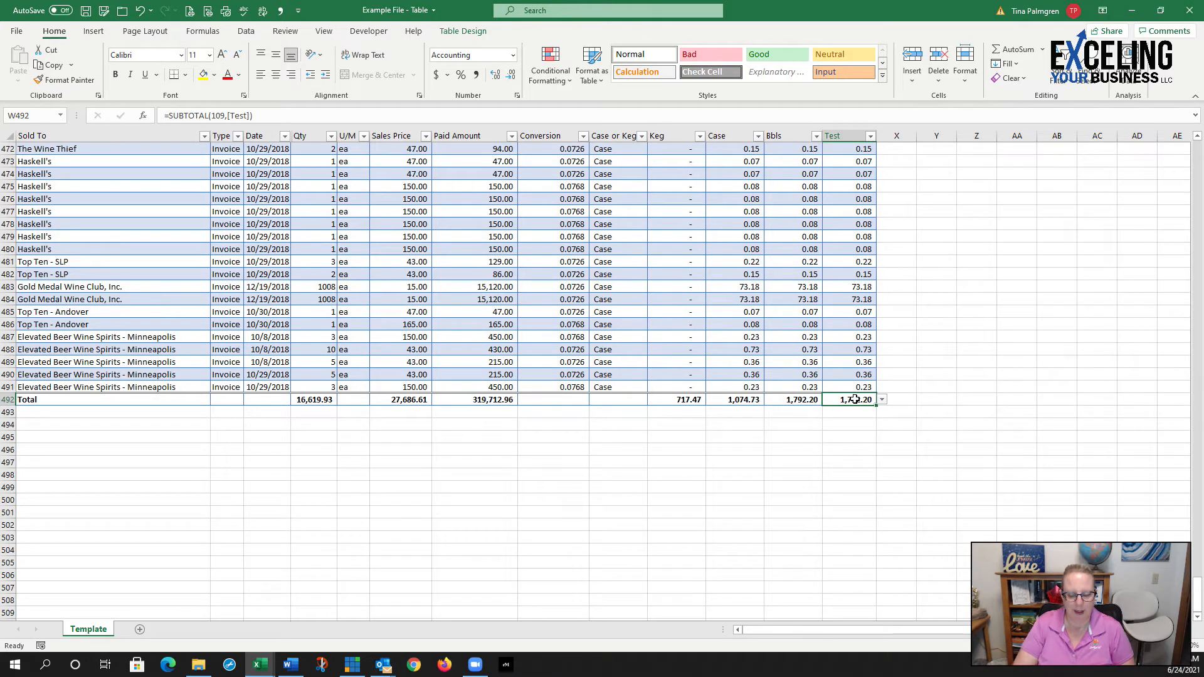
- Replace the Test column's total with the structured-reference formula =SUM([Test])
type("=")
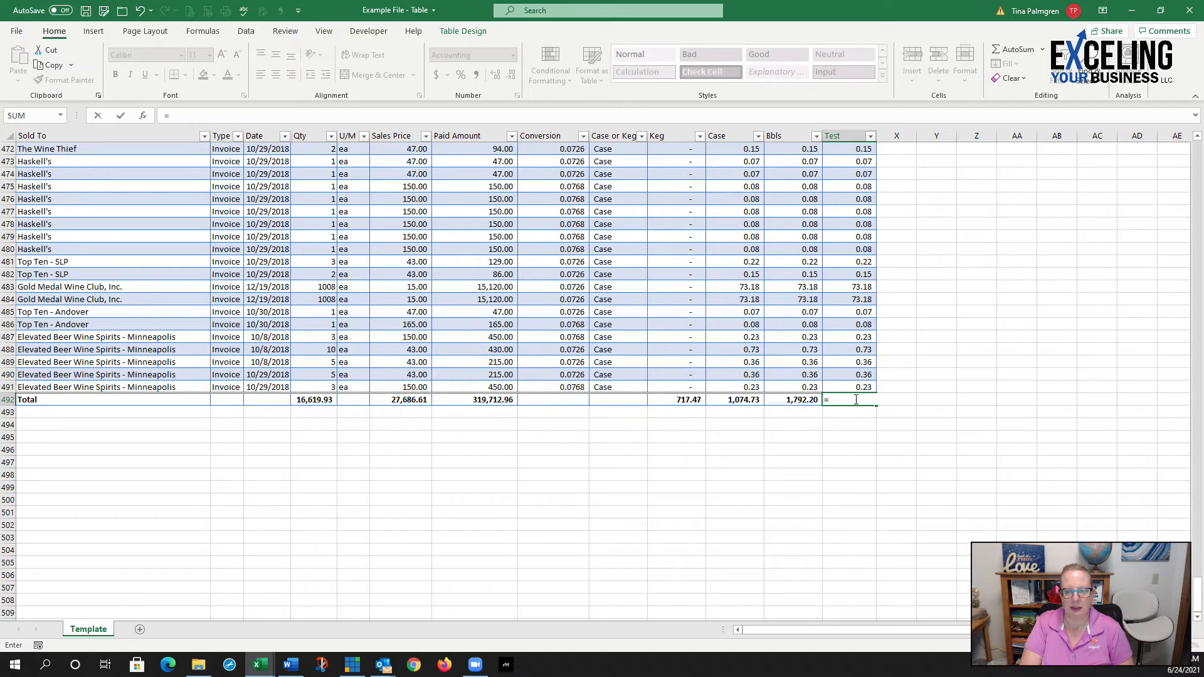
type("SUM(")
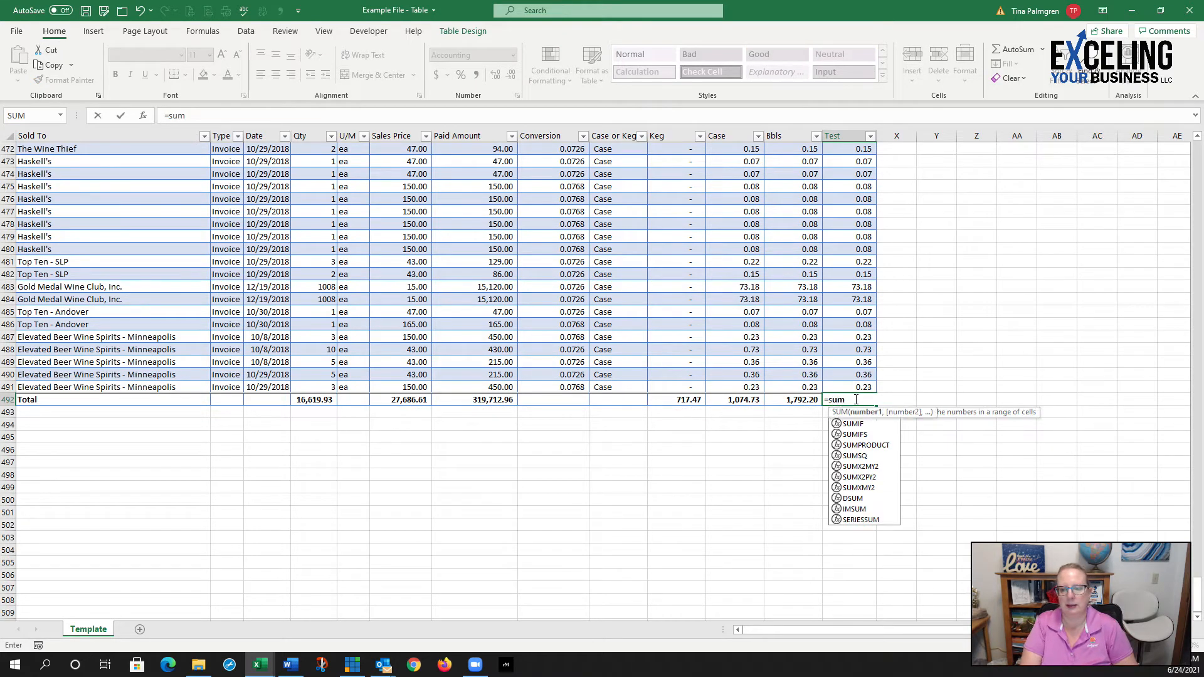
type("[")
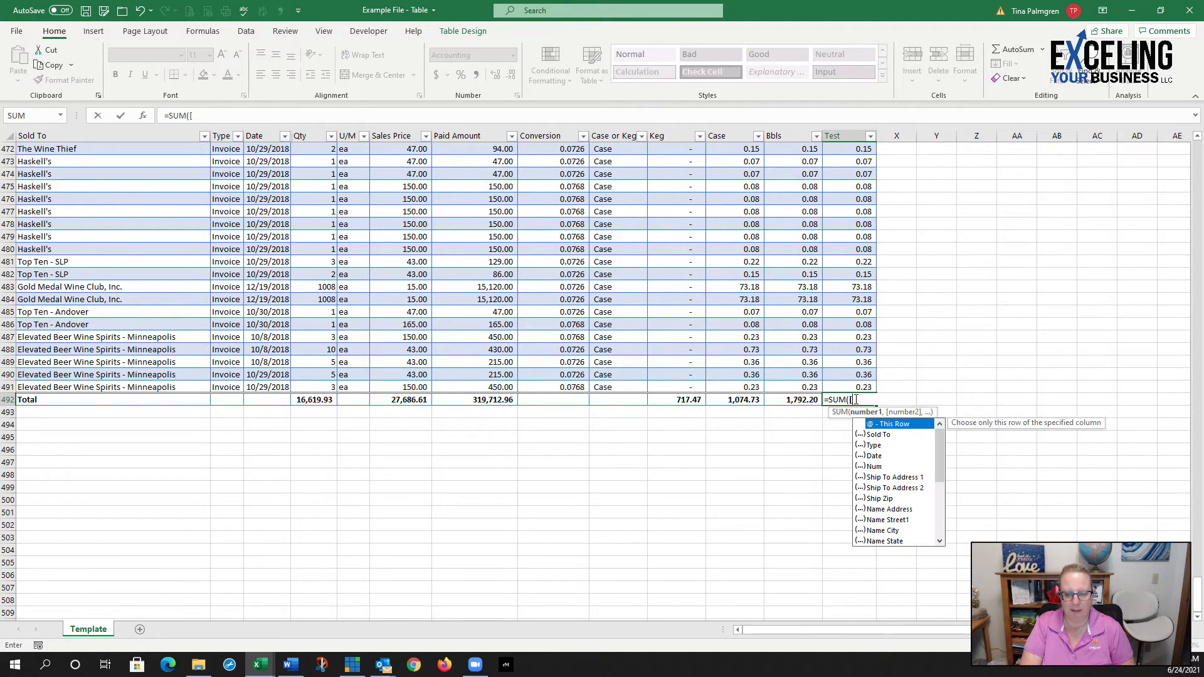
type("Te")
key("Tab")
type("])")
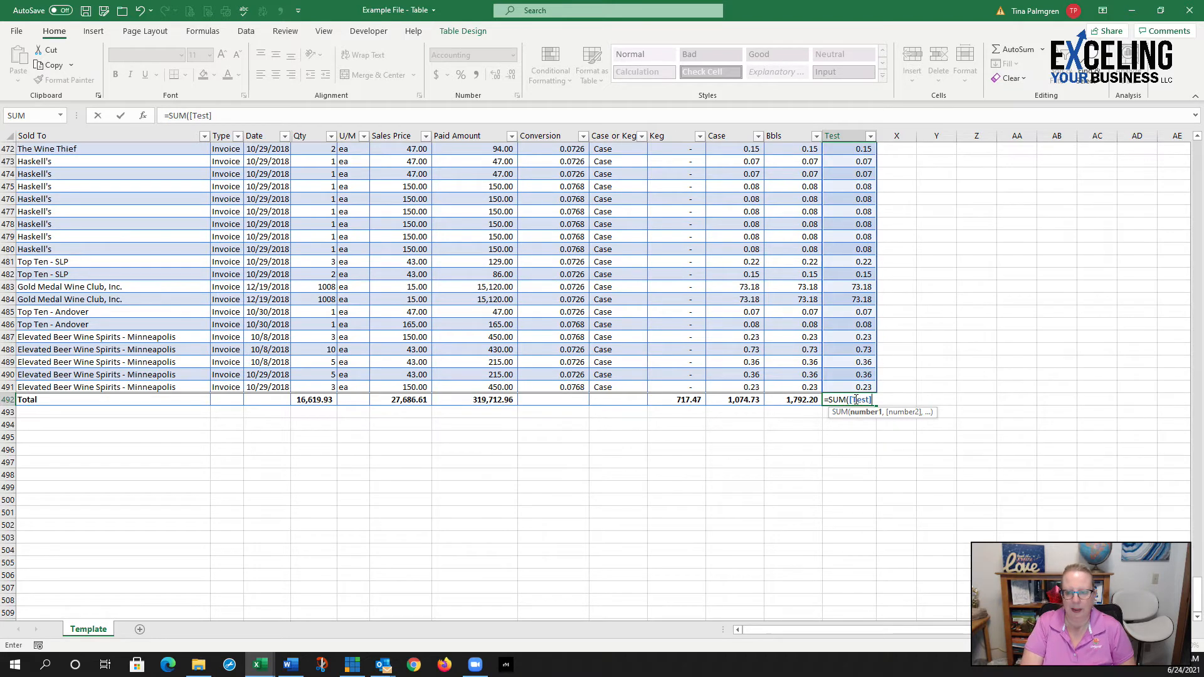
key("Return")
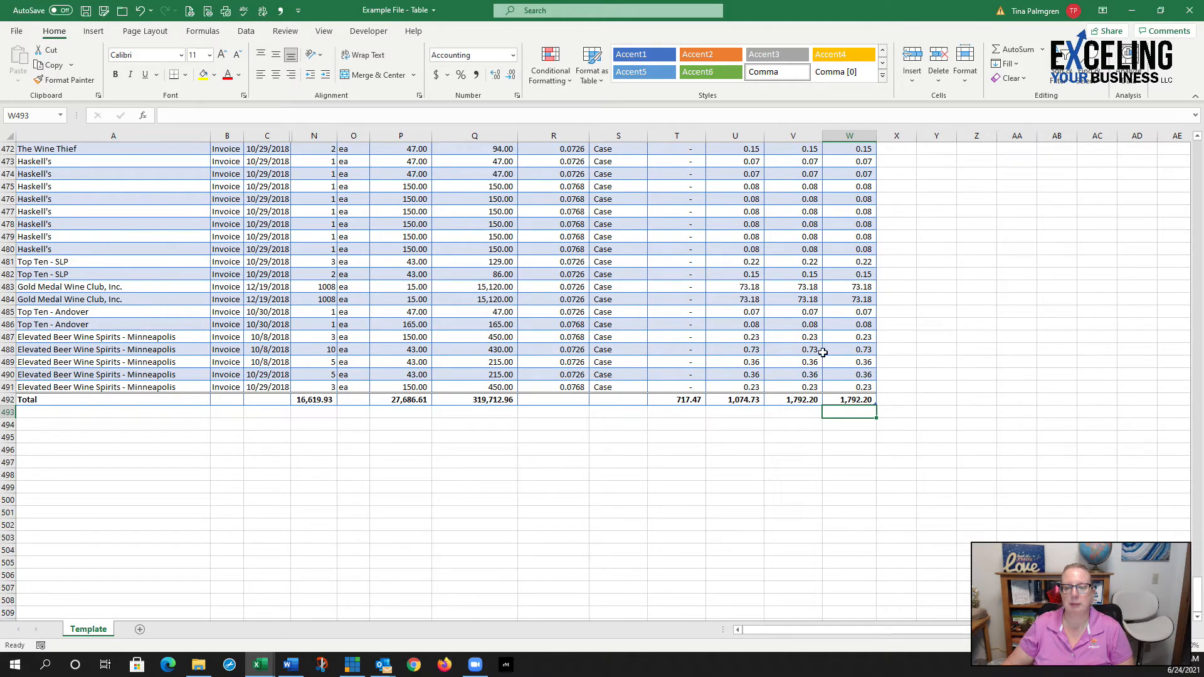
left_click(787, 449)
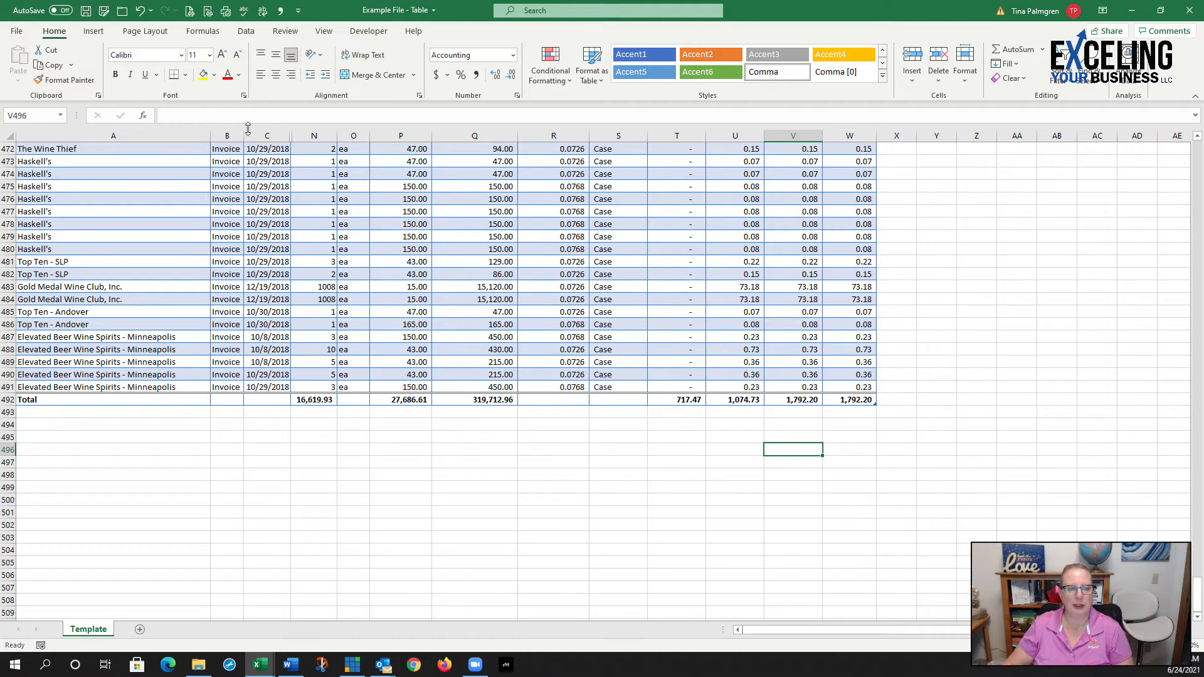
left_click(618, 298)
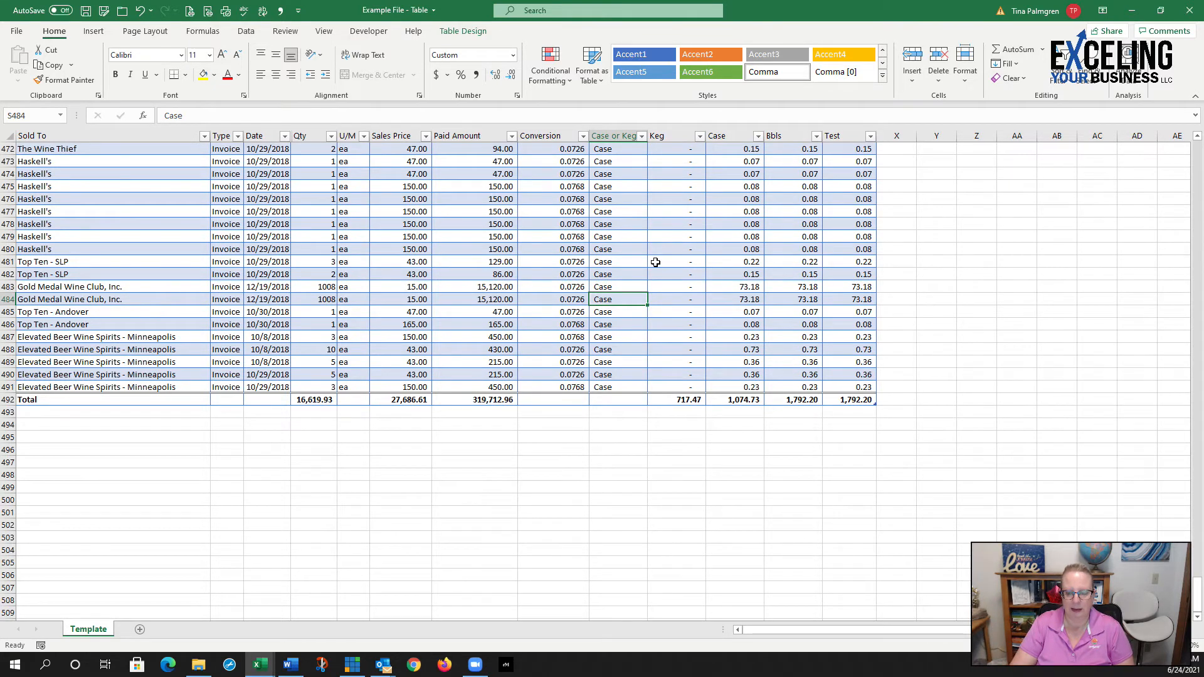
key("ctrl+Home")
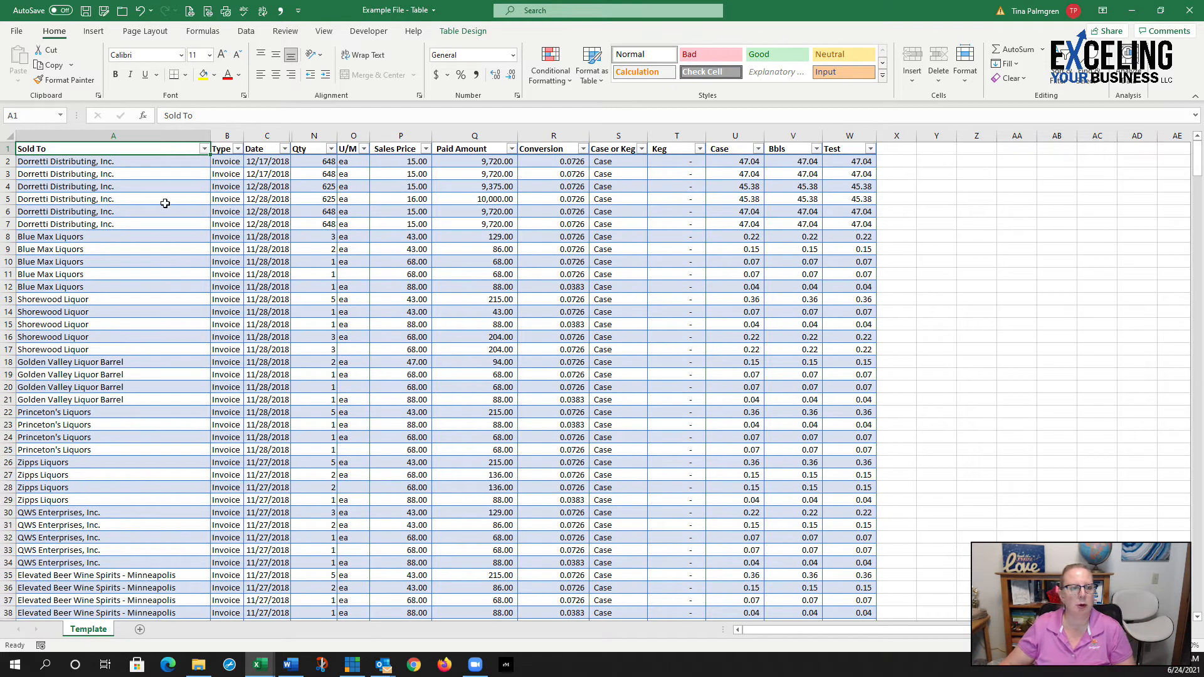
left_click(145, 199)
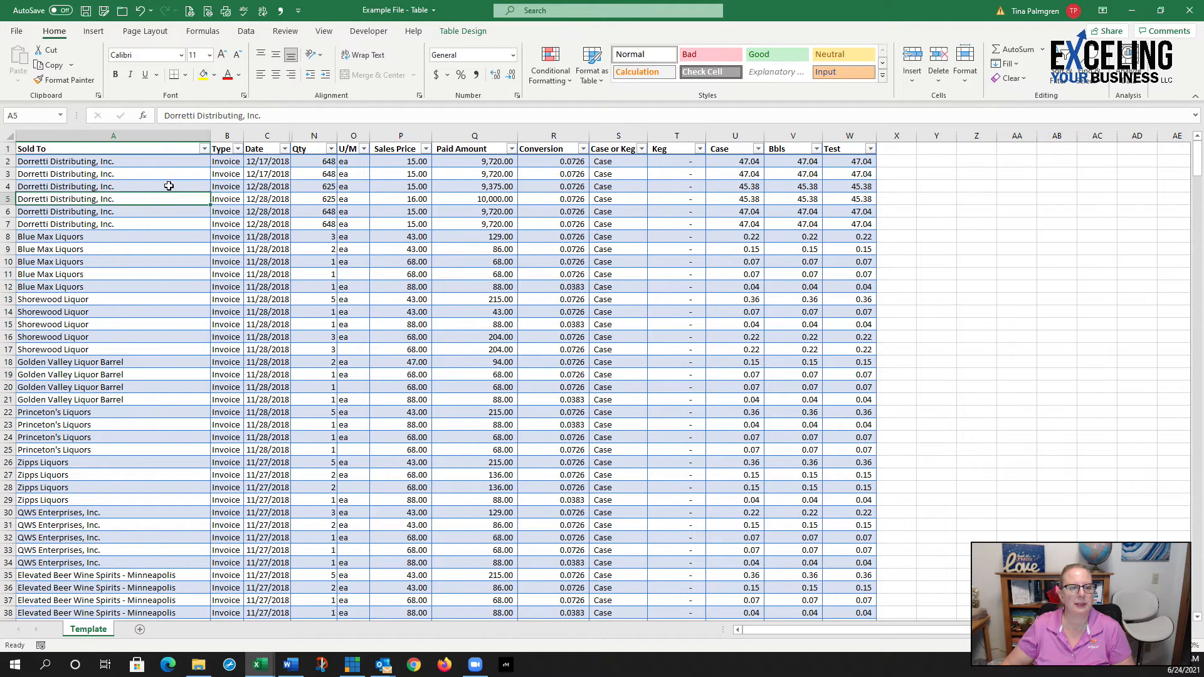
- Filter the table's Sold To column to show only 7th Street Liquor Barrel
left_click(204, 148)
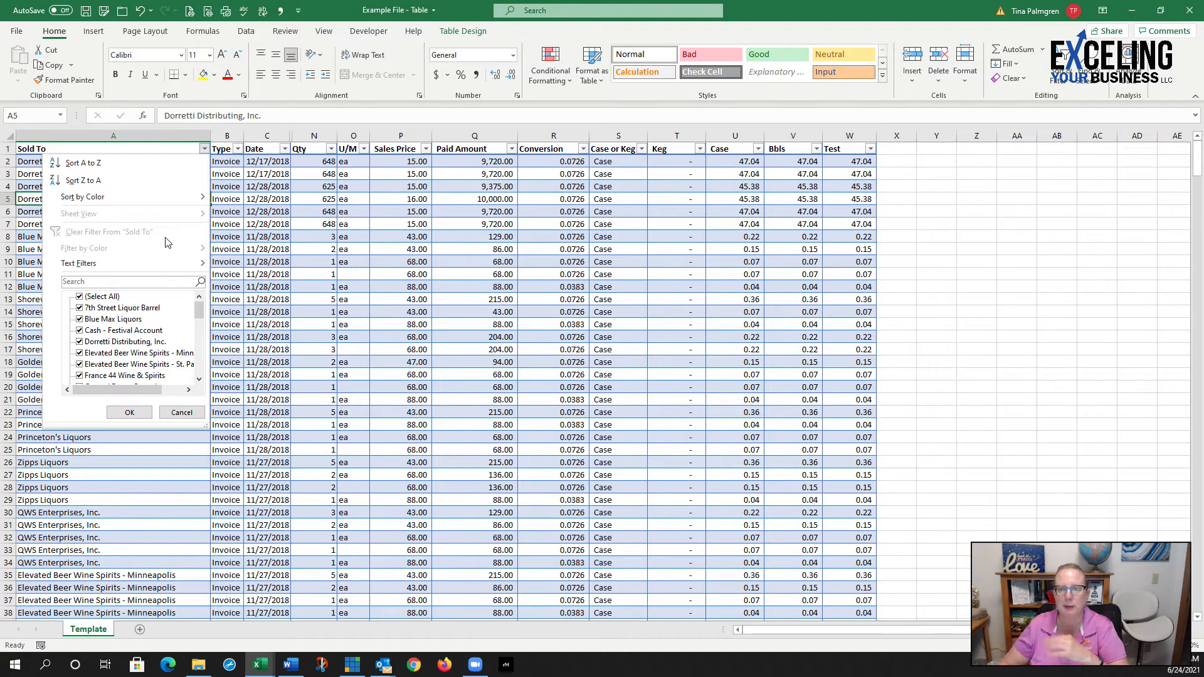
left_click(88, 296)
left_click(87, 308)
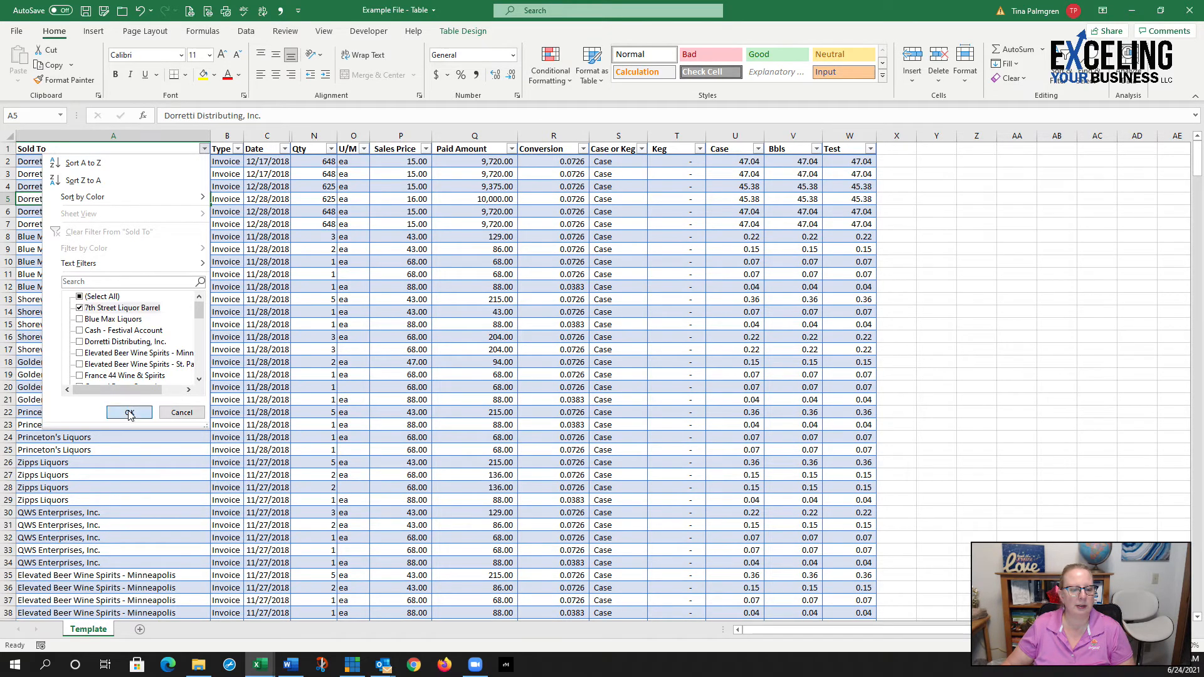
left_click(129, 412)
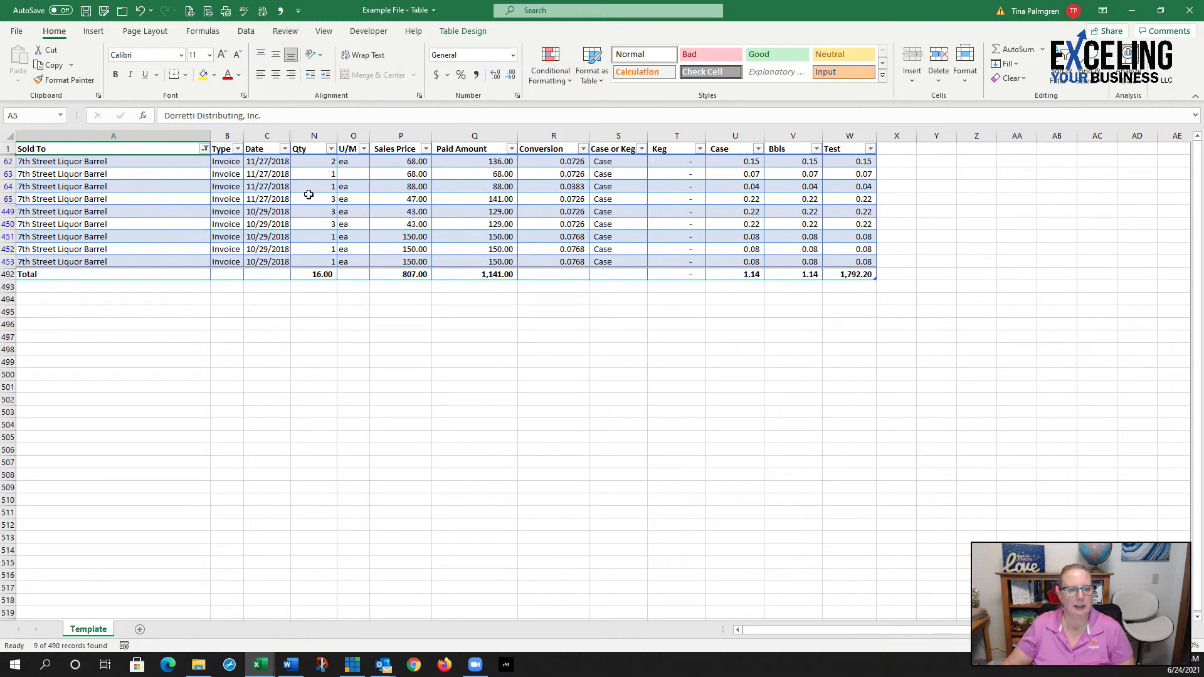
- Compare the filtered Bbls values and their total row formula with the Test column's total
left_click(787, 273)
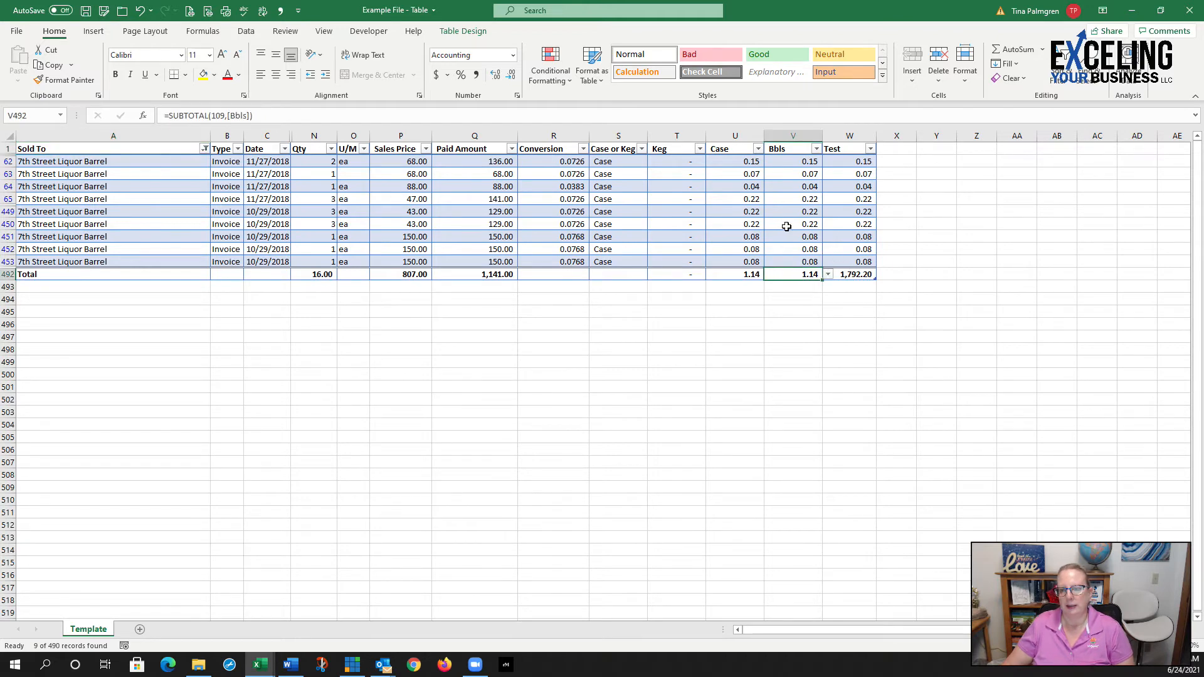
left_click(854, 225)
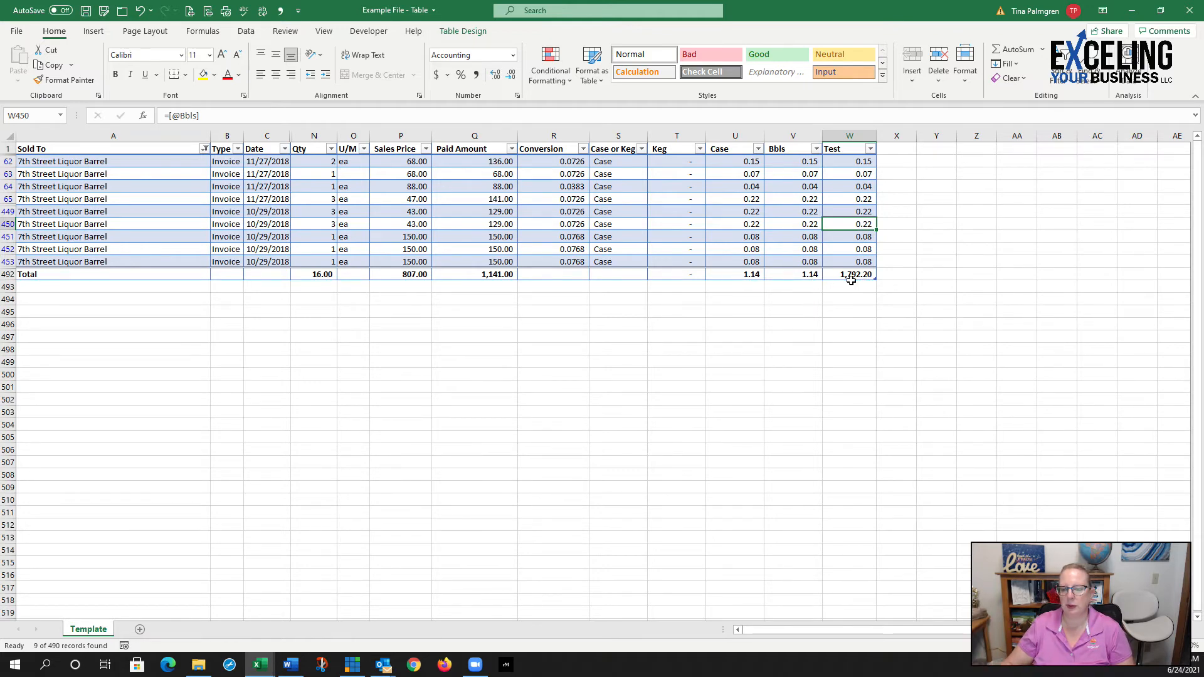
left_click(791, 275)
left_click_drag(785, 161, 787, 260)
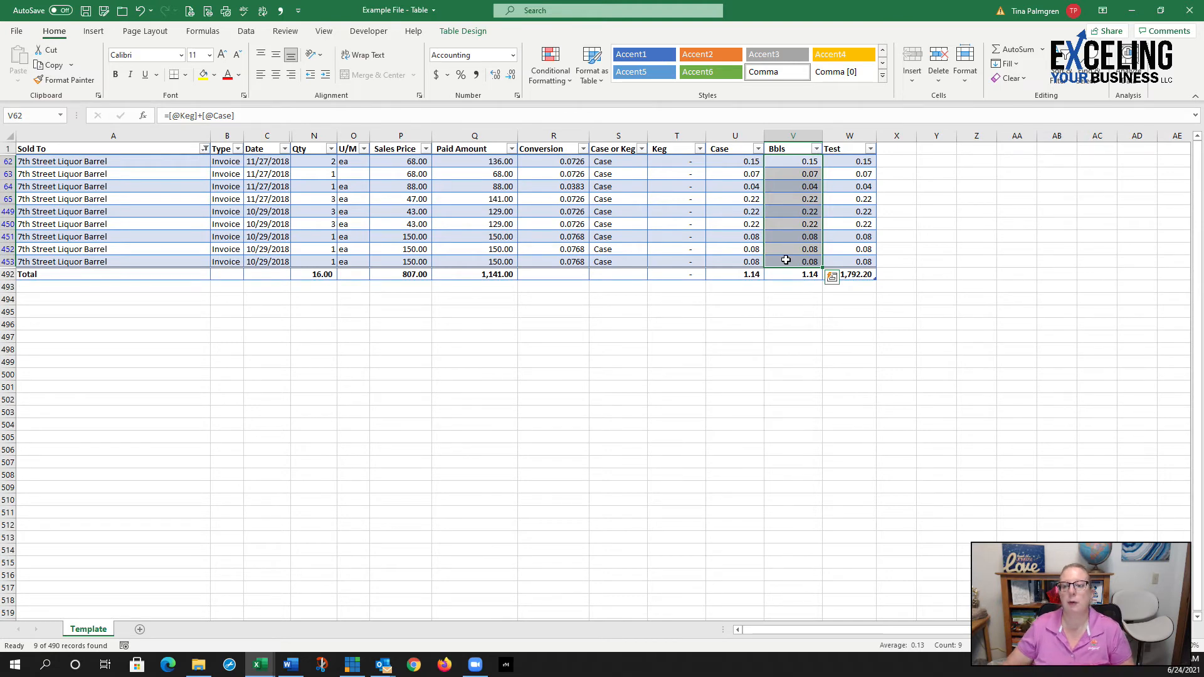
left_click(891, 274)
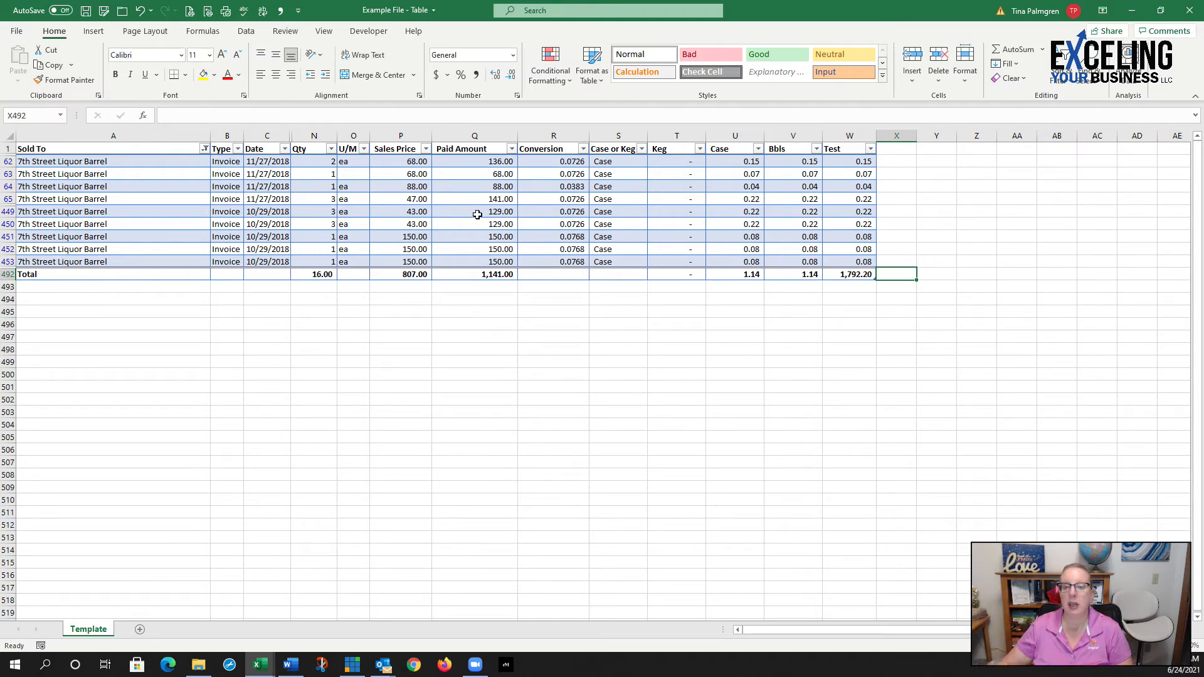
- Change the Sold To filter to show only Blue Max Liquors and inspect the Bbls column's total row formula
left_click(205, 148)
left_click(99, 298)
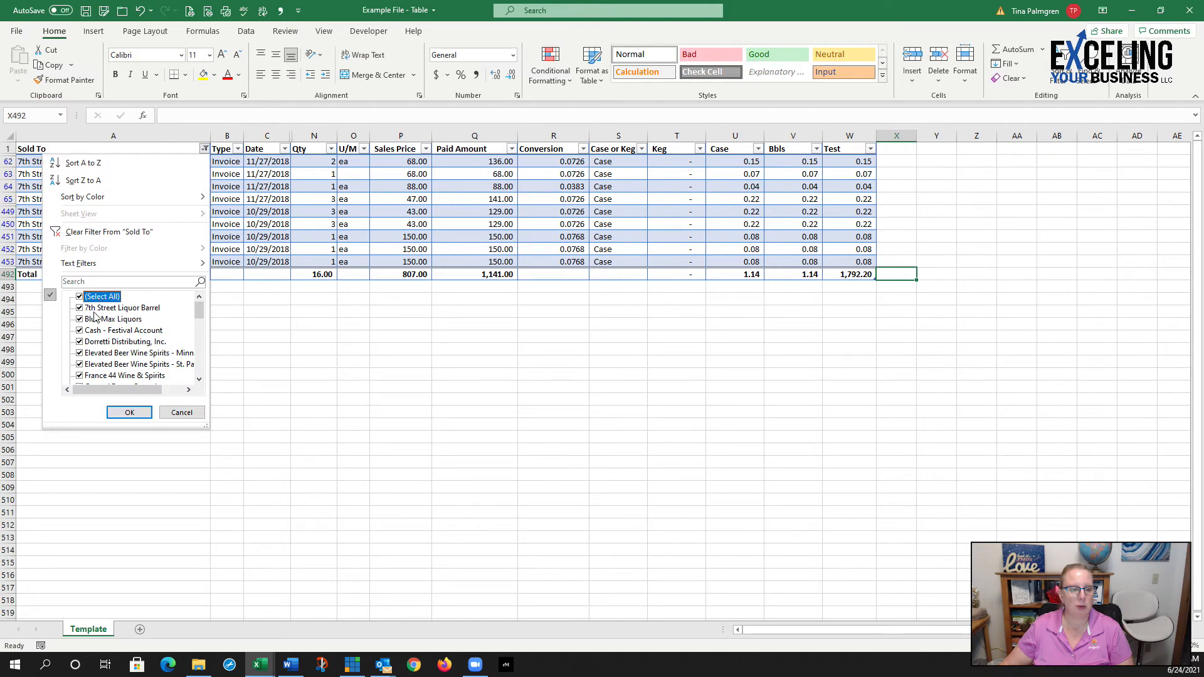
left_click(94, 320)
left_click(82, 299)
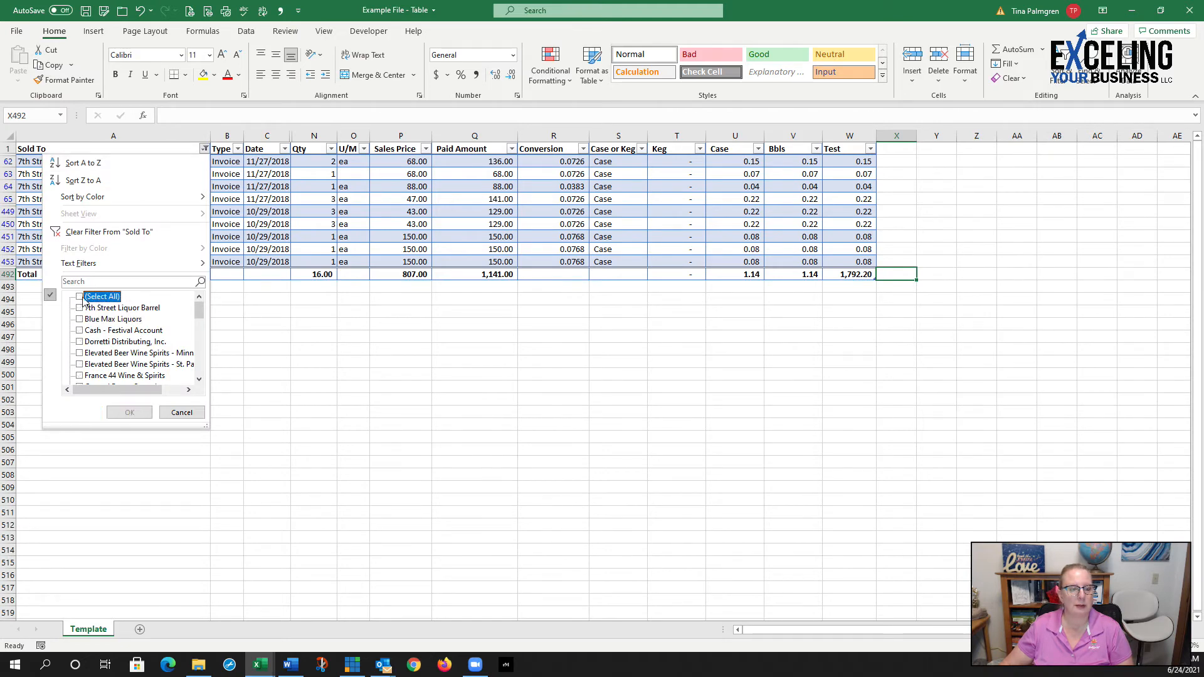
left_click(98, 320)
left_click(130, 412)
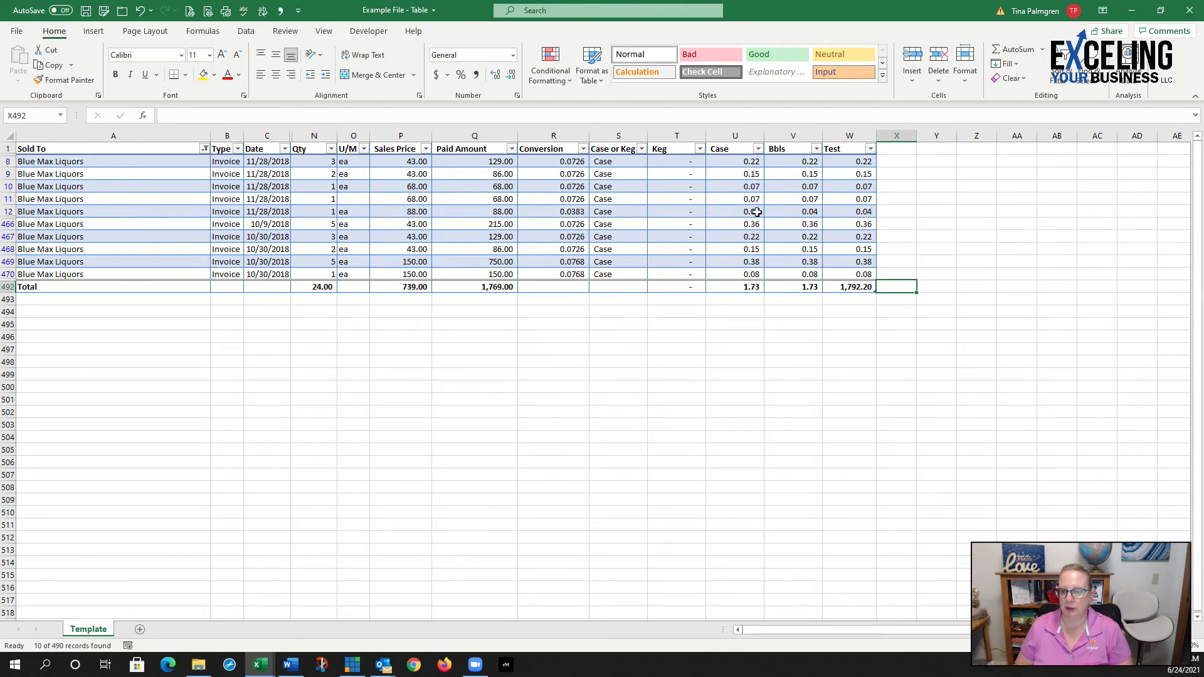
left_click(786, 287)
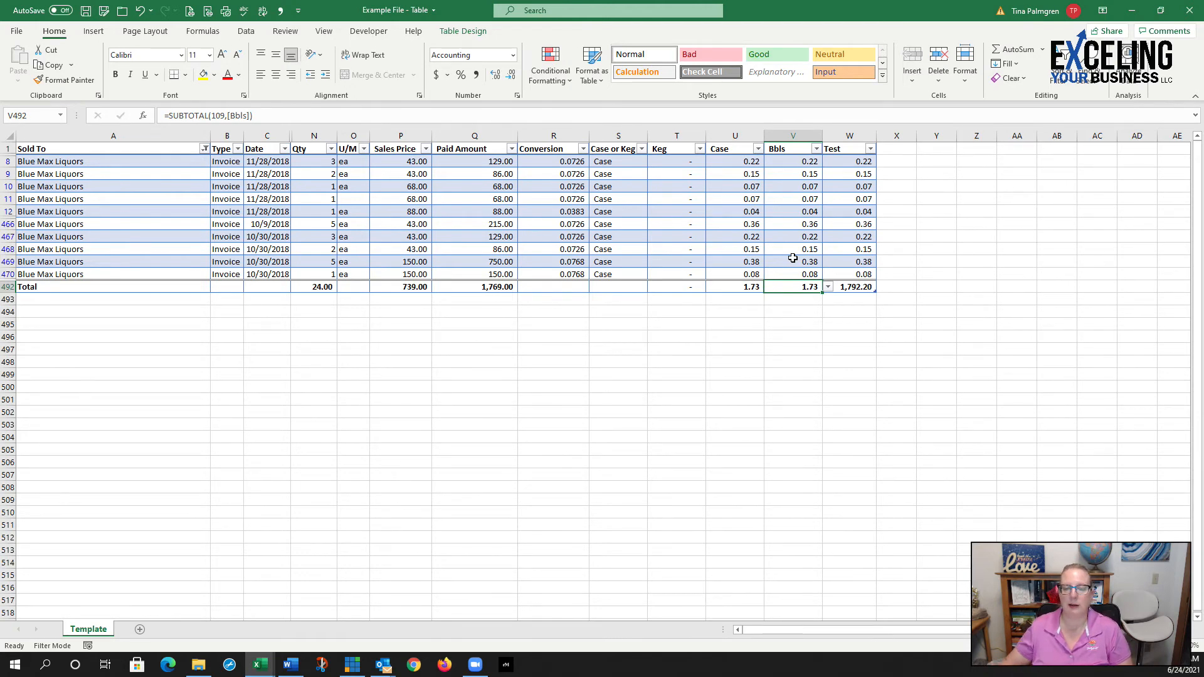
left_click(483, 201)
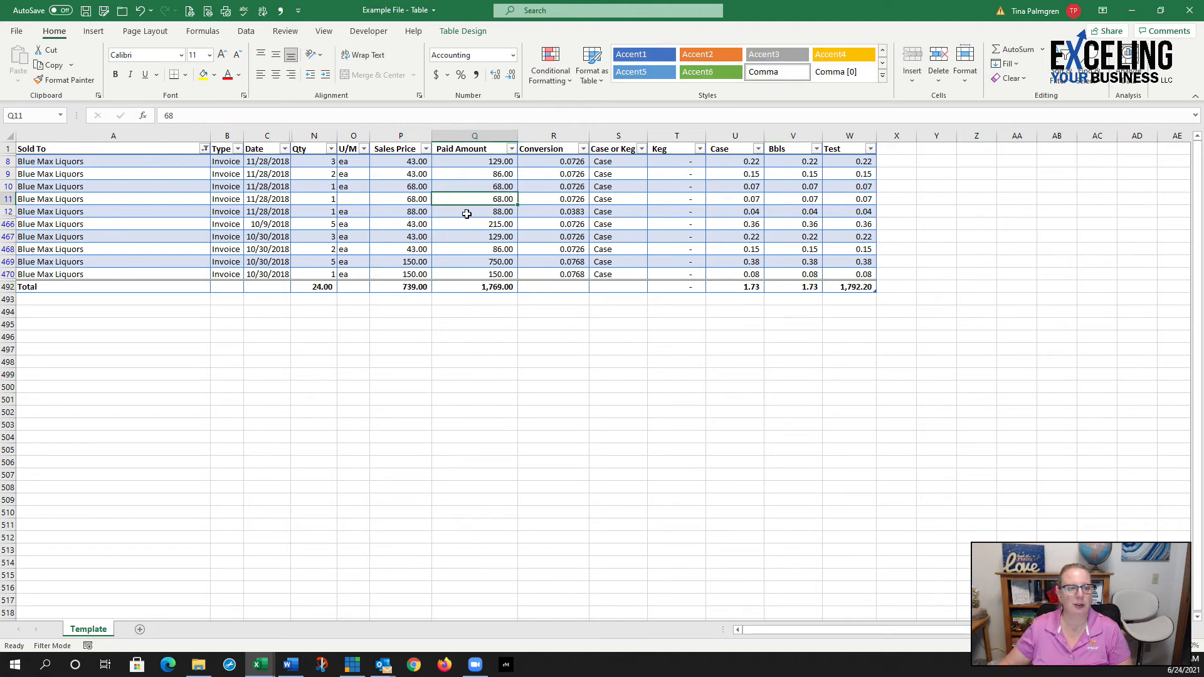
- Reset the Sold To filter to include all customers
left_click(205, 149)
left_click(95, 297)
left_click(129, 413)
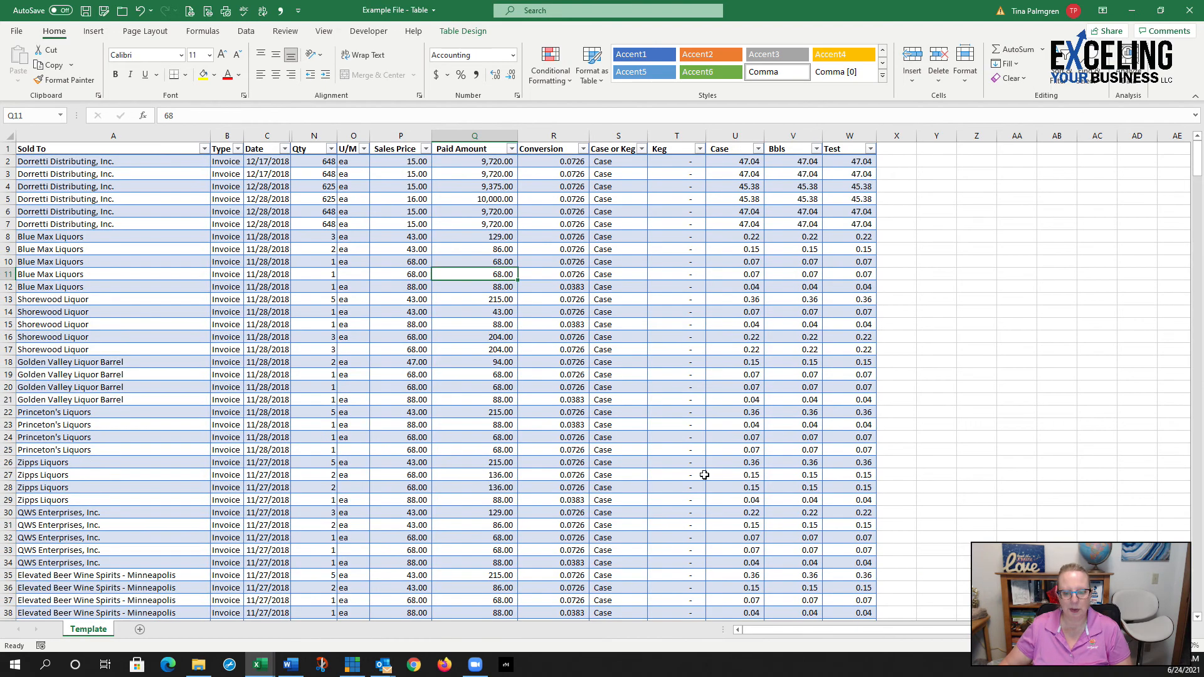